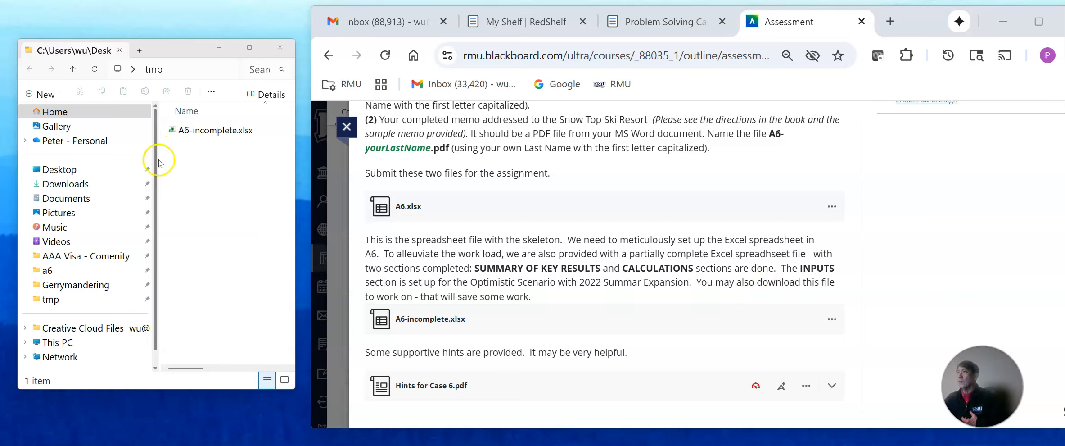
# Open the A6-incomplete.xlsx workbook in Excel and narrow its window with the INPUTS section in view.
pyautogui.doubleClick(221, 131)
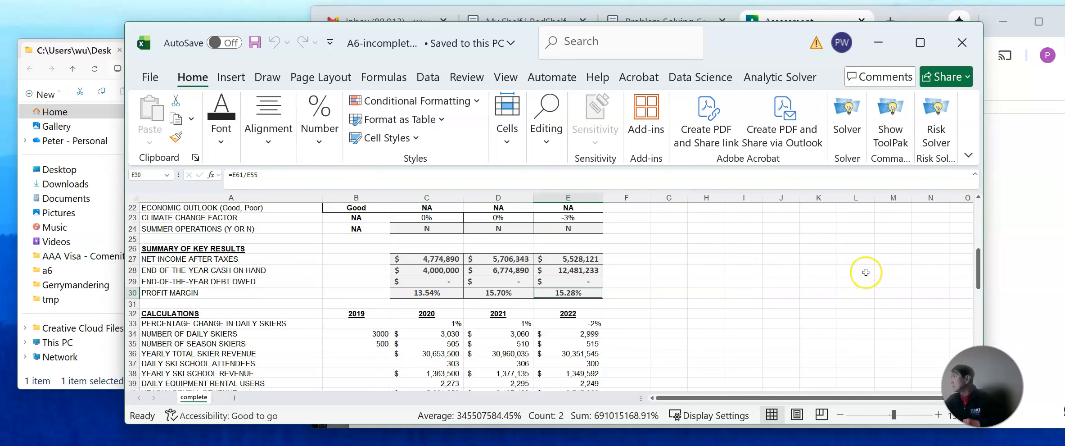
pyautogui.moveTo(984, 229); pyautogui.dragTo(631, 264)
pyautogui.moveTo(654, 231); pyautogui.dragTo(863, 213)
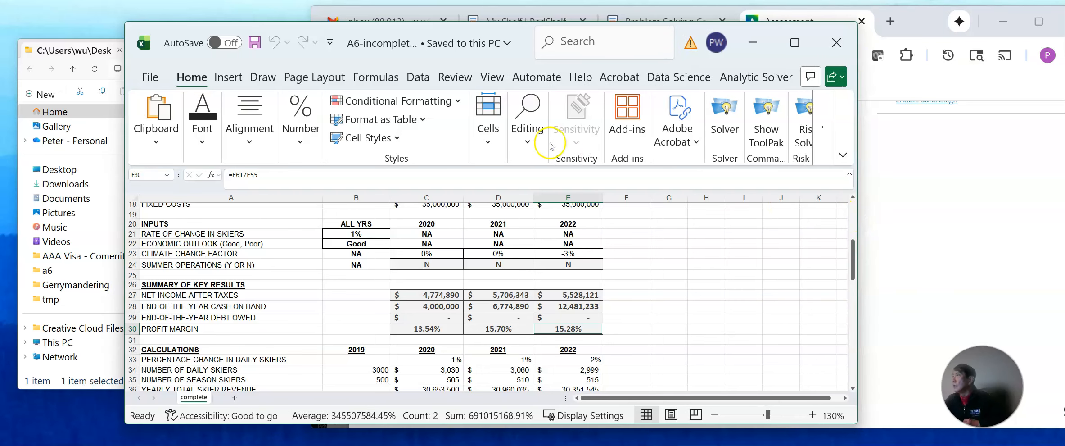
pyautogui.click(417, 78)
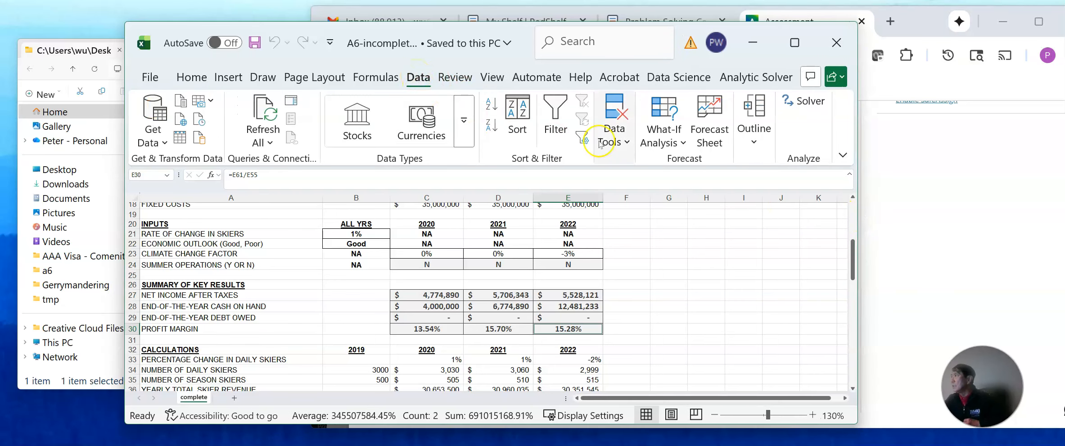
pyautogui.click(624, 131)
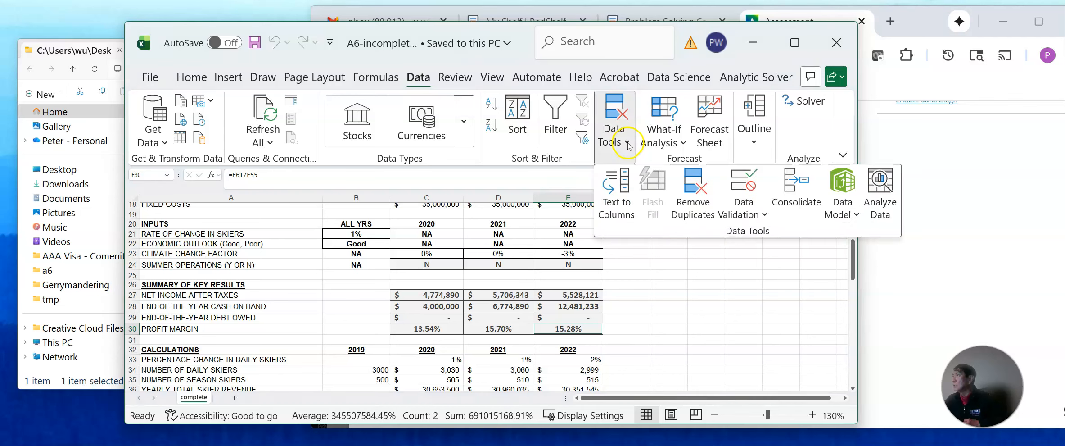
pyautogui.click(683, 141)
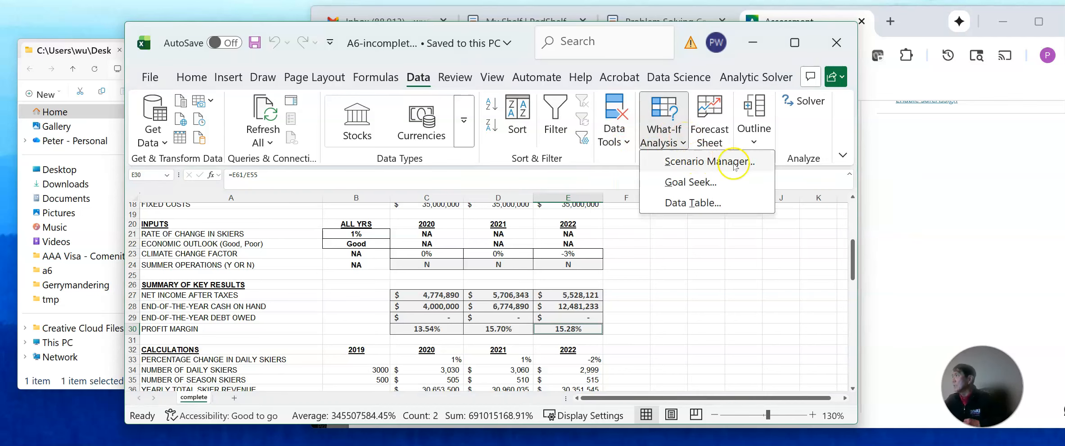
# Consult the RedShelf e-book in the browser for the Optimistic, Neutral and Pessimistic input values, and return to the Excel workbook.
pyautogui.click(752, 43)
pyautogui.click(753, 42)
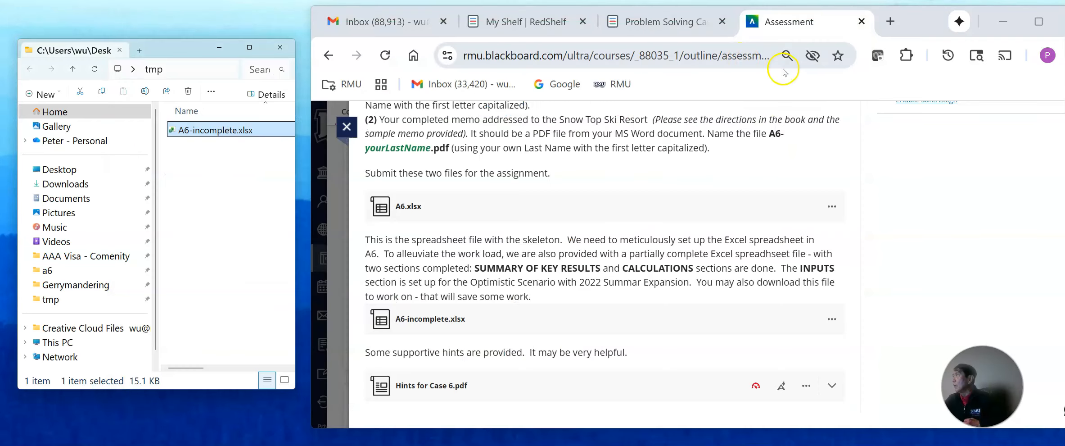
pyautogui.click(669, 29)
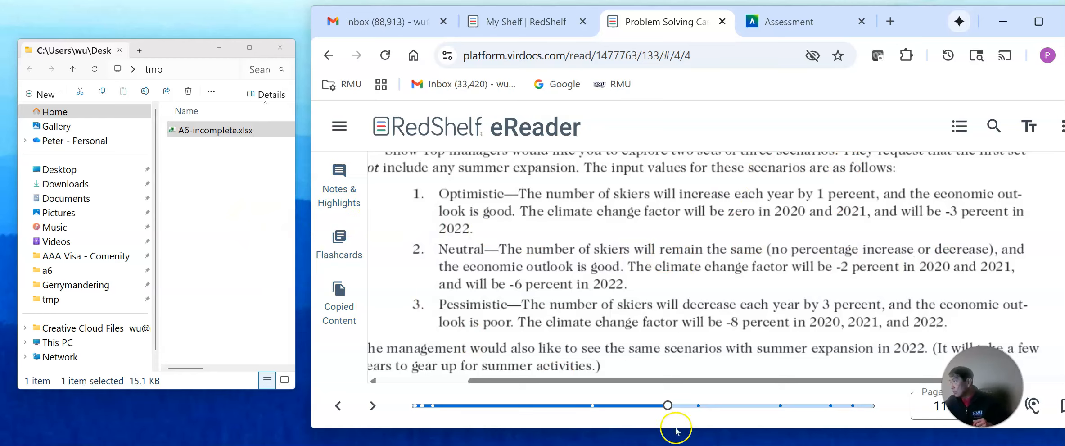
pyautogui.click(629, 444)
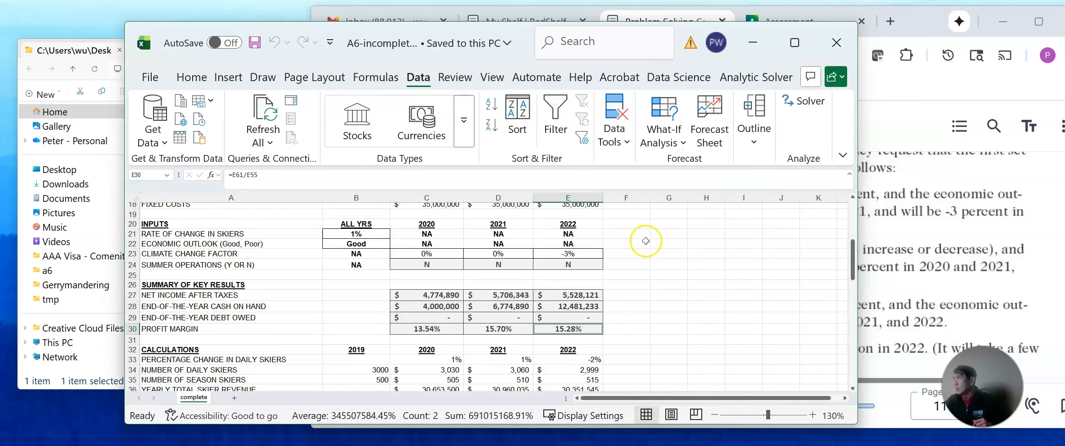
# Move the workbook aside to uncover the e-book and start a new scenario named Optimistric in Scenario Manager.
pyautogui.moveTo(447, 33); pyautogui.dragTo(346, 27)
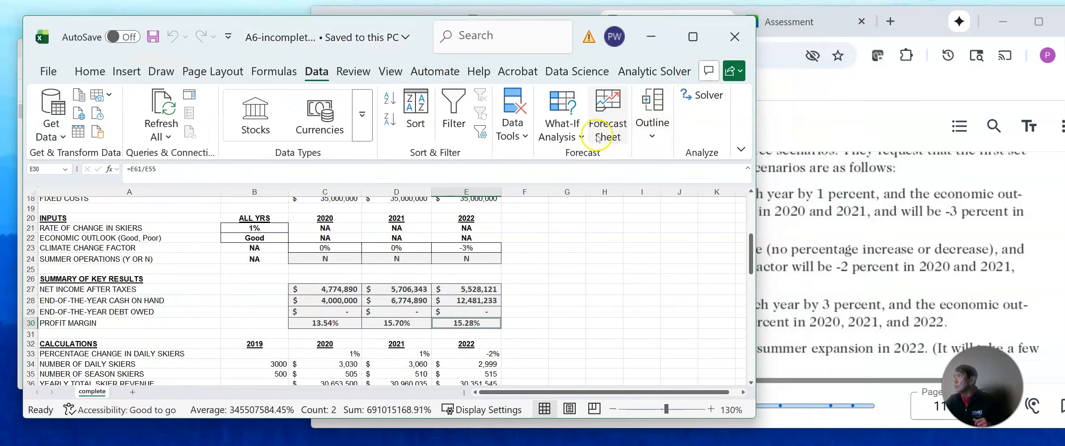
pyautogui.click(581, 137)
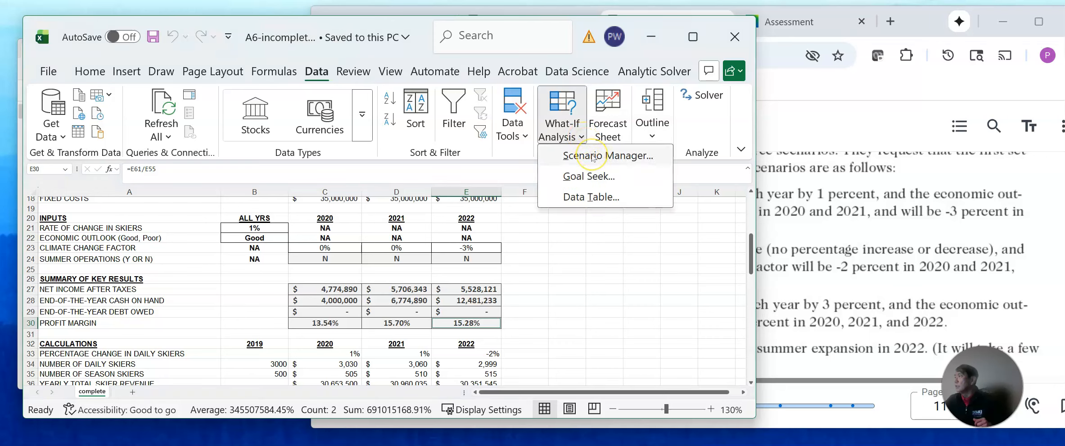
pyautogui.click(593, 156)
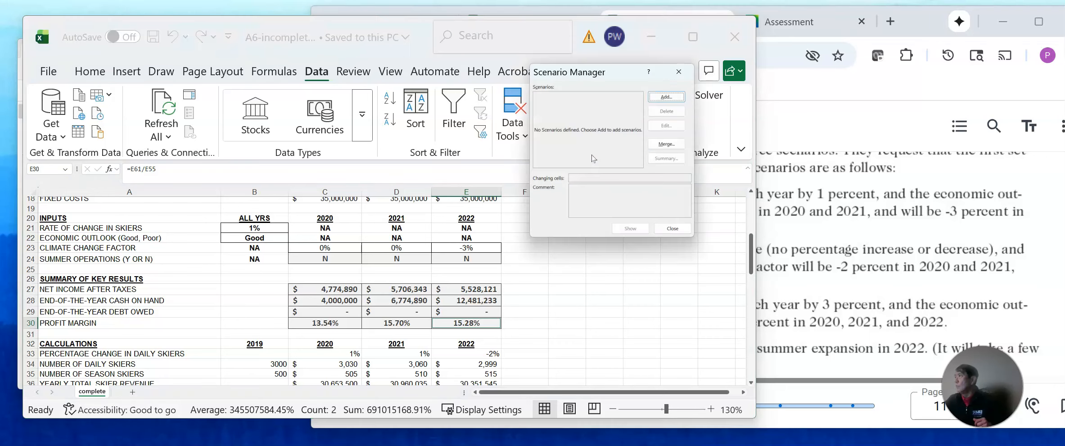
pyautogui.click(667, 98)
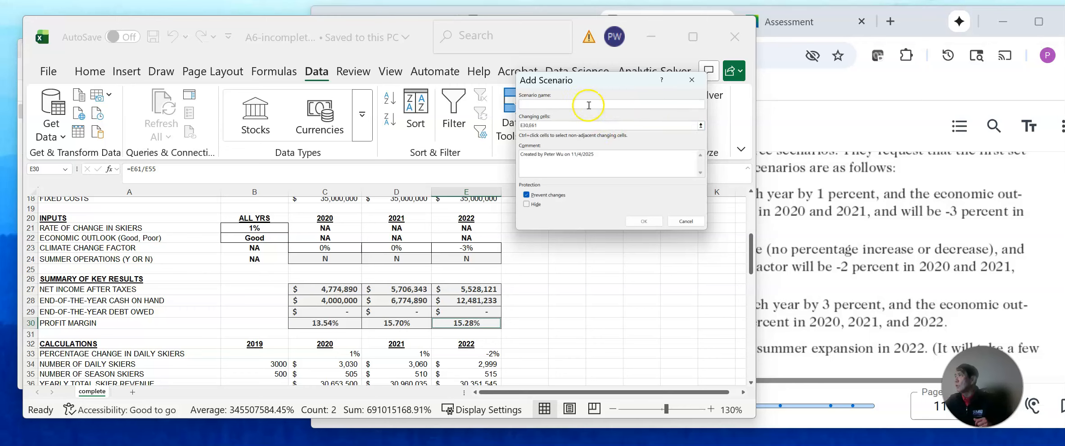
pyautogui.write('Op')
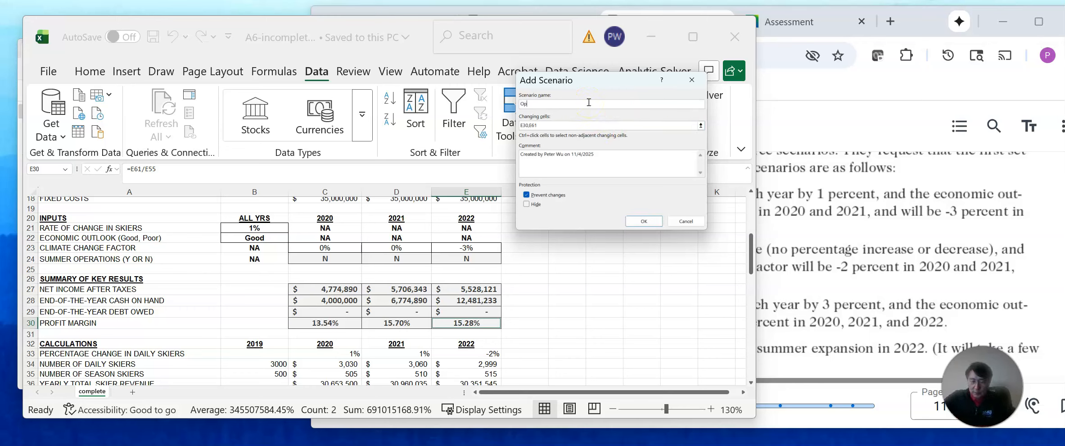
pyautogui.write('timistric')
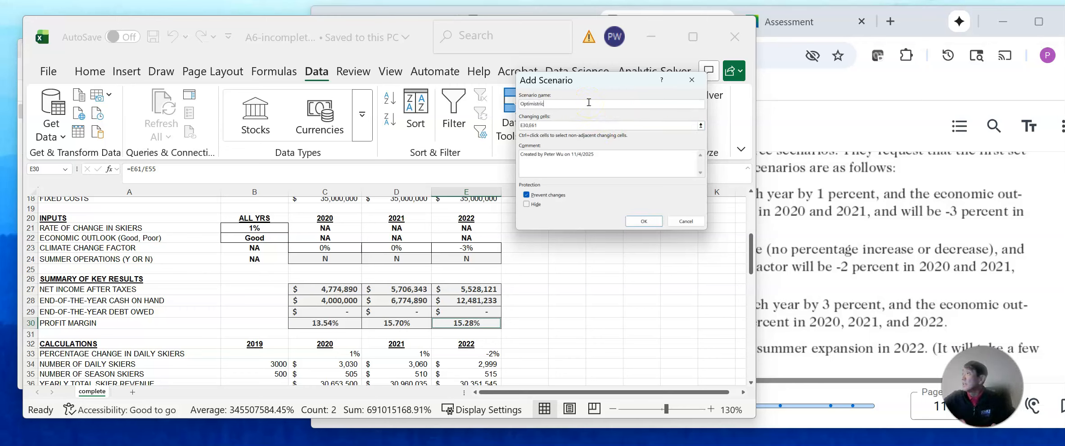
# Set the scenario's changing cells to B21:B22 and C23:E24, and accept the existing cell values for it.
pyautogui.click(578, 124)
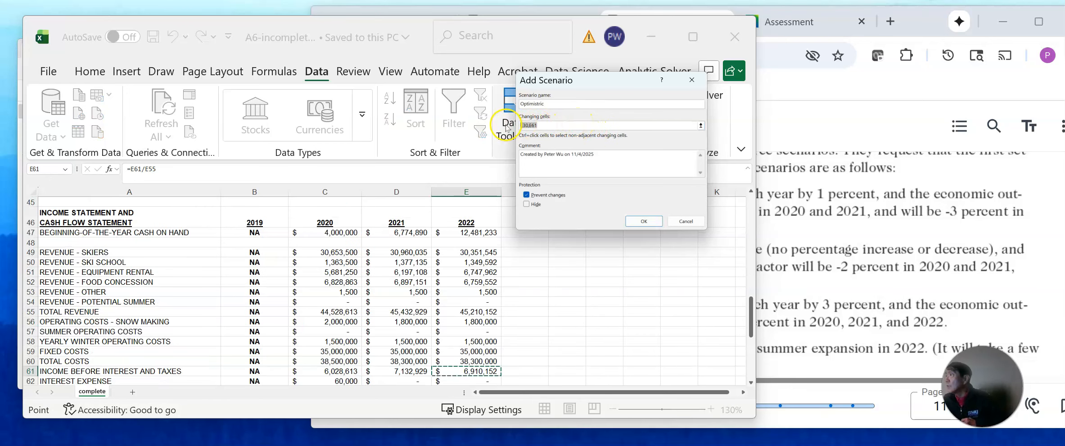
pyautogui.press('BackSpace')
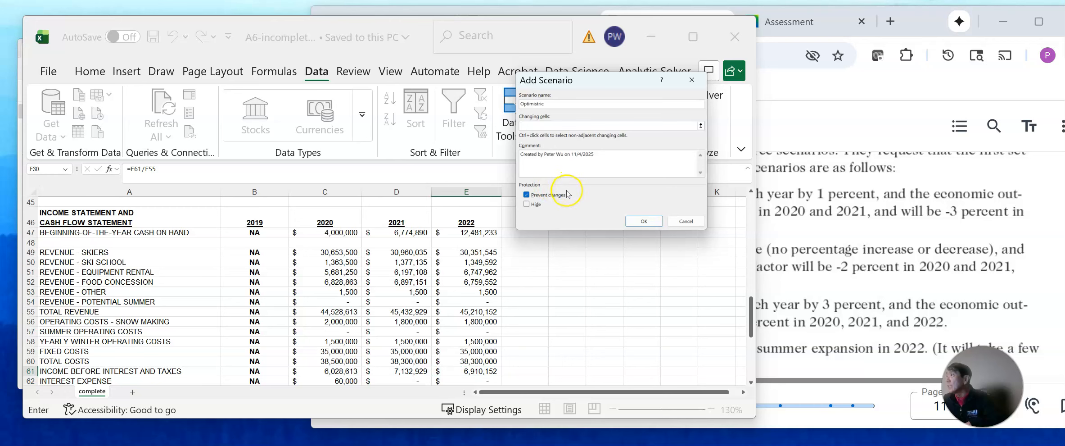
pyautogui.scroll(2, 529, 310)
pyautogui.scroll(8, 528, 310)
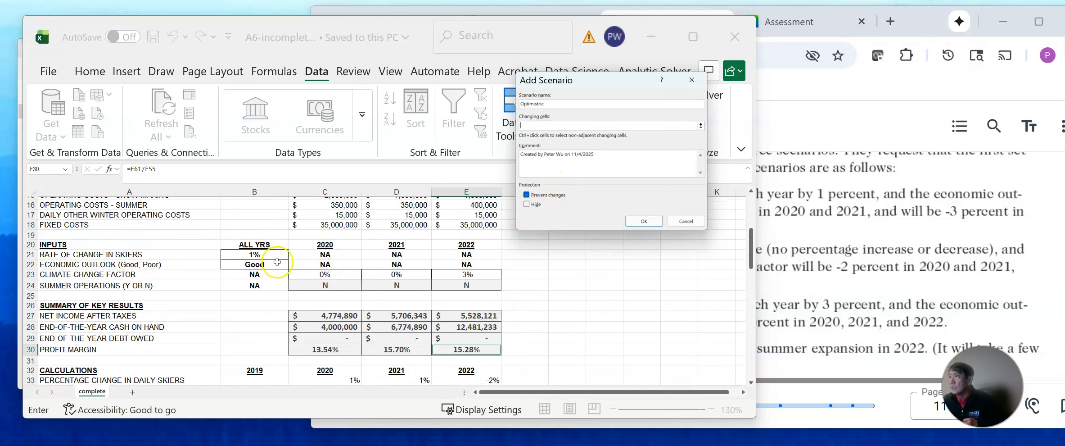
pyautogui.moveTo(265, 255); pyautogui.dragTo(265, 264)
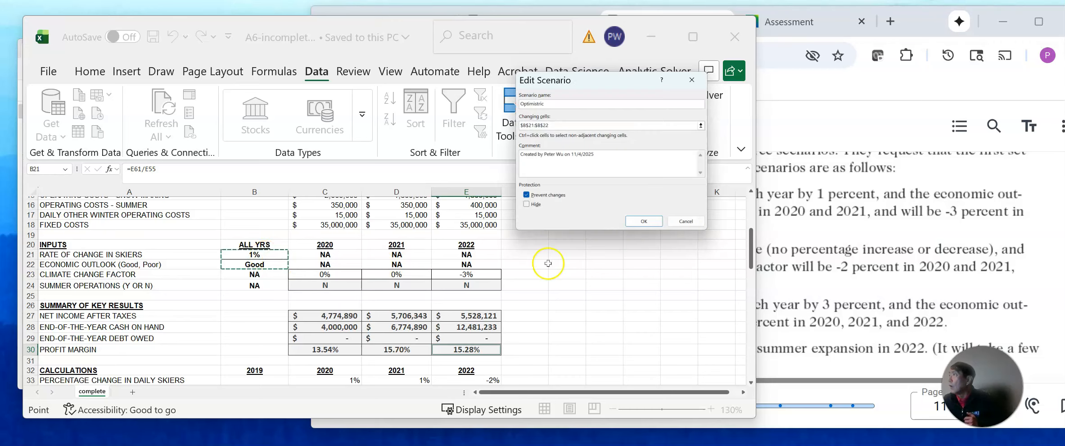
pyautogui.write(',')
pyautogui.moveTo(354, 276); pyautogui.dragTo(457, 285)
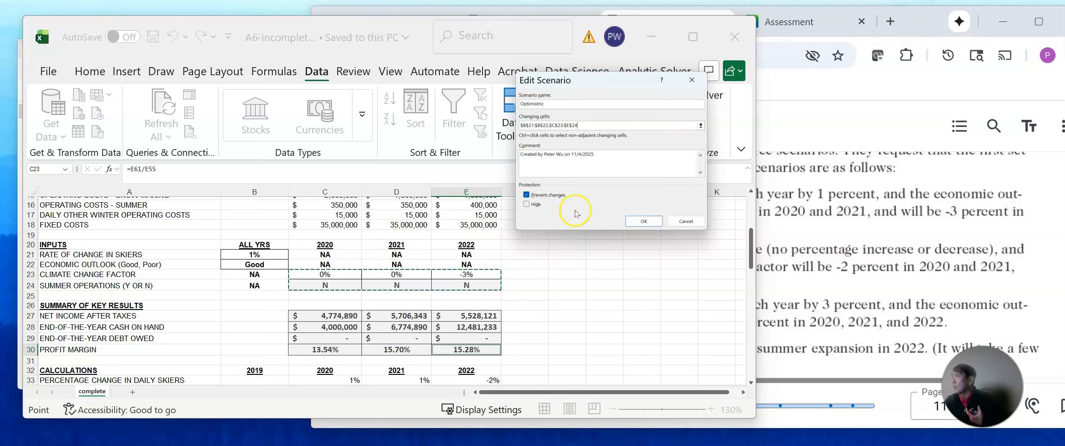
pyautogui.click(644, 221)
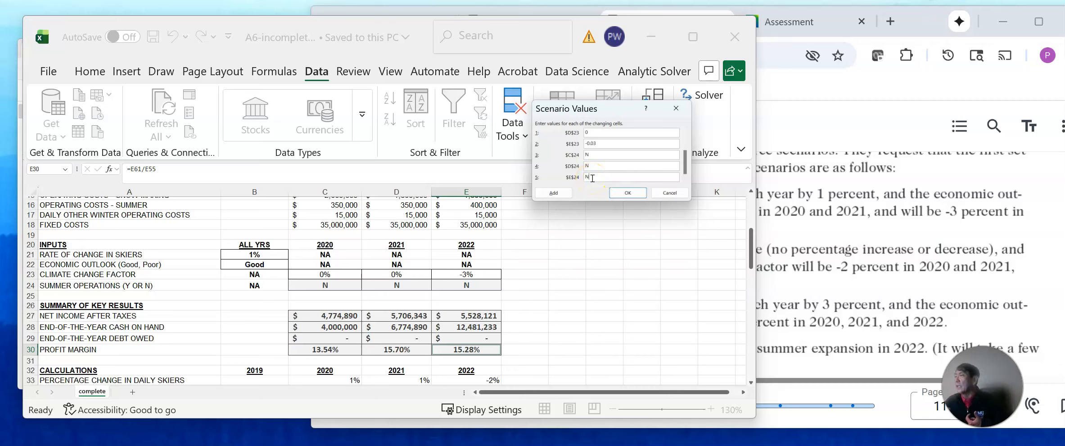
pyautogui.click(628, 193)
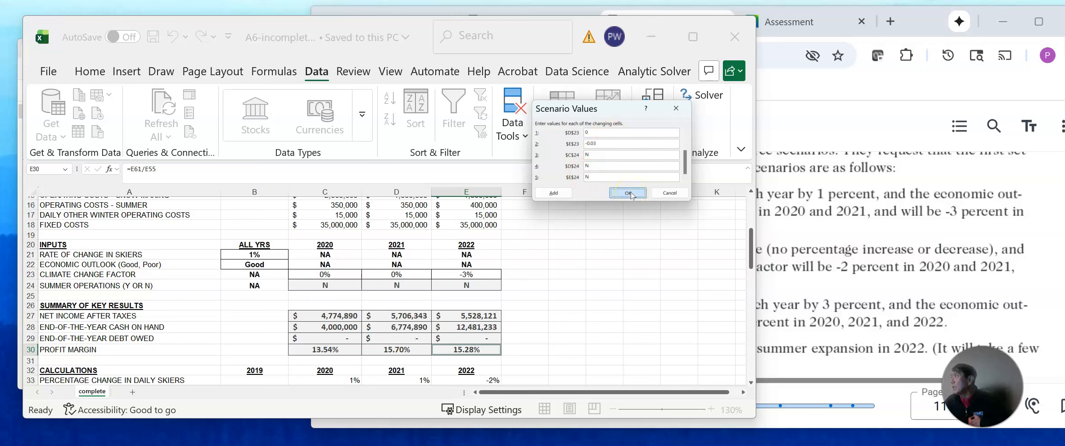
pyautogui.click(629, 193)
# Add a second scenario named Neutral using the same changing cells, and proceed to its values.
pyautogui.click(669, 104)
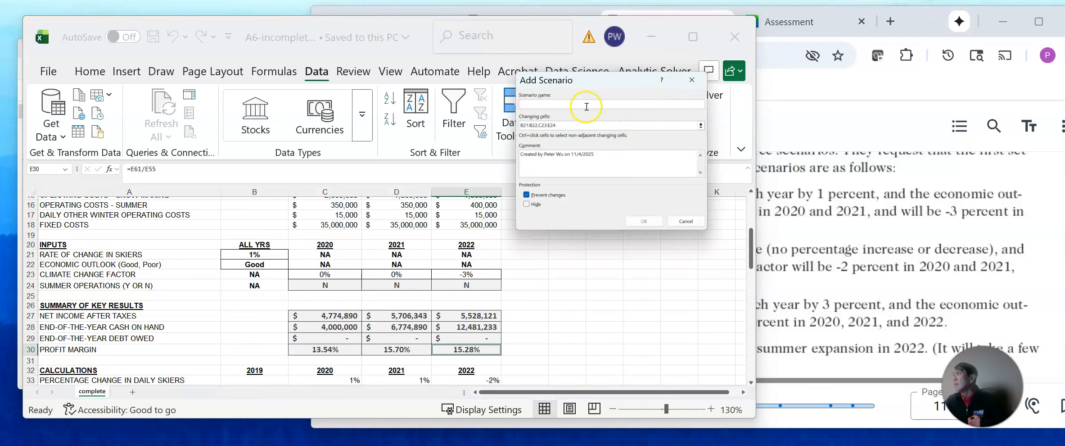
pyautogui.write('Neutral')
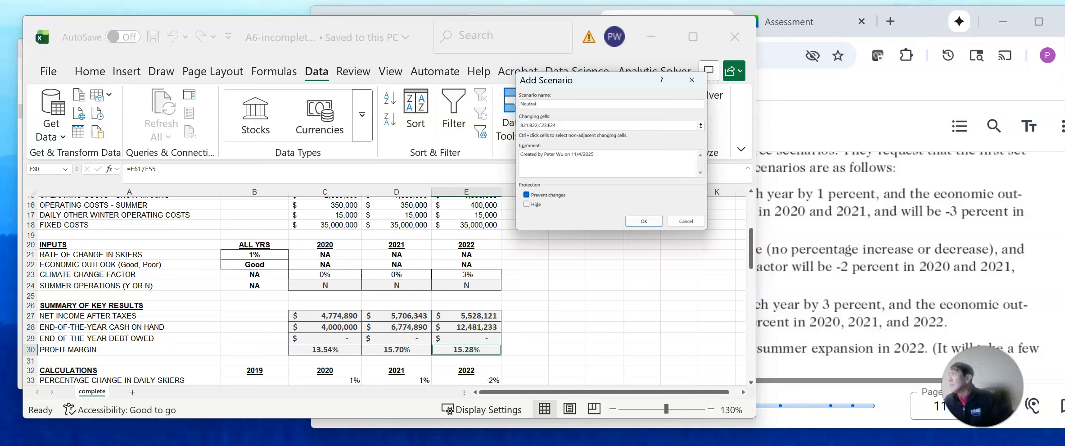
pyautogui.click(643, 220)
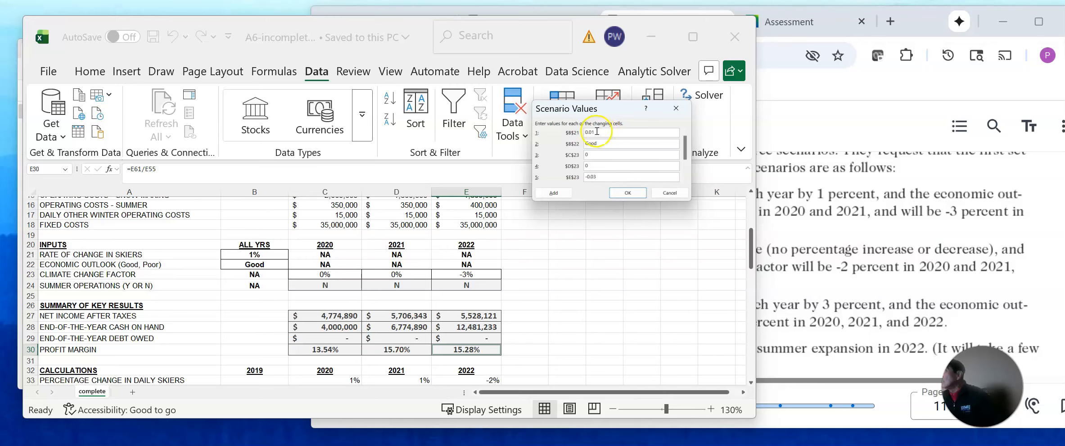
# Following the e-book, set the Neutral scenario's B21 to 0, C23 and D23 to -0.02, and E23 to -0.06, keeping the other values.
pyautogui.click(829, 113)
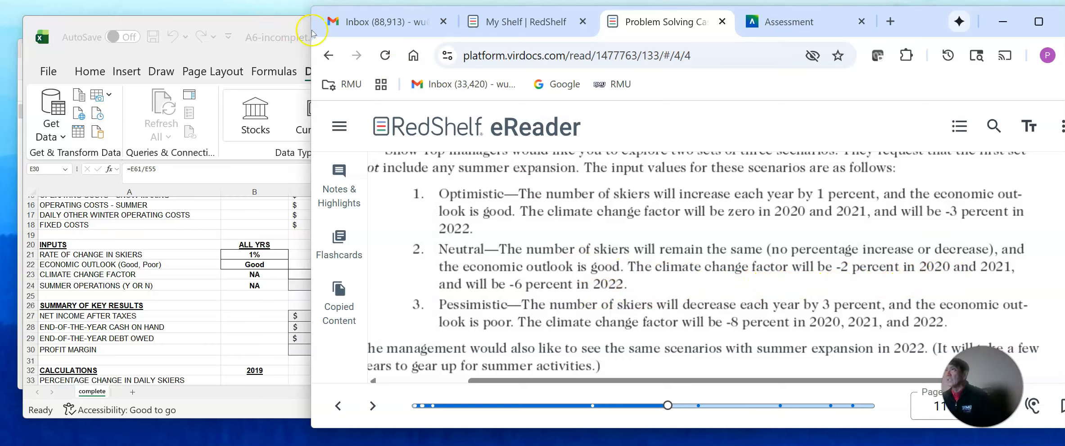
pyautogui.click(294, 28)
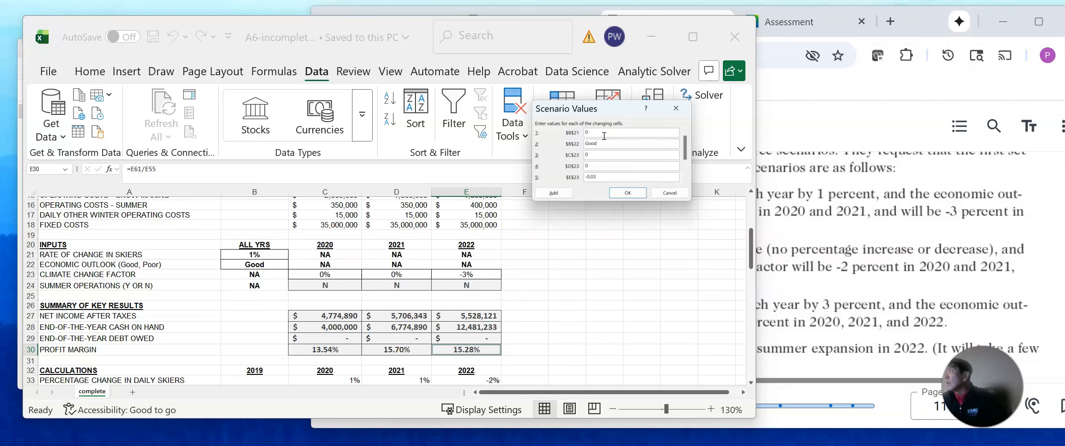
pyautogui.click(601, 155)
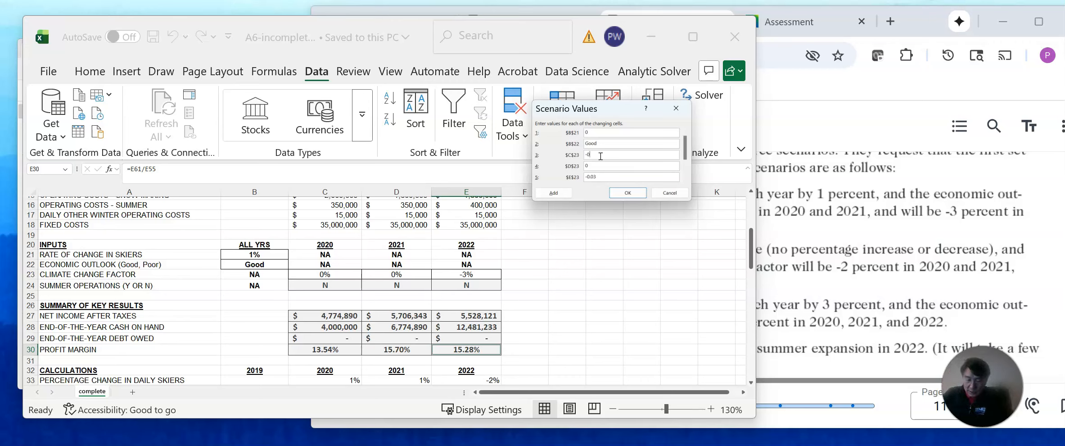
pyautogui.write('-0.02')
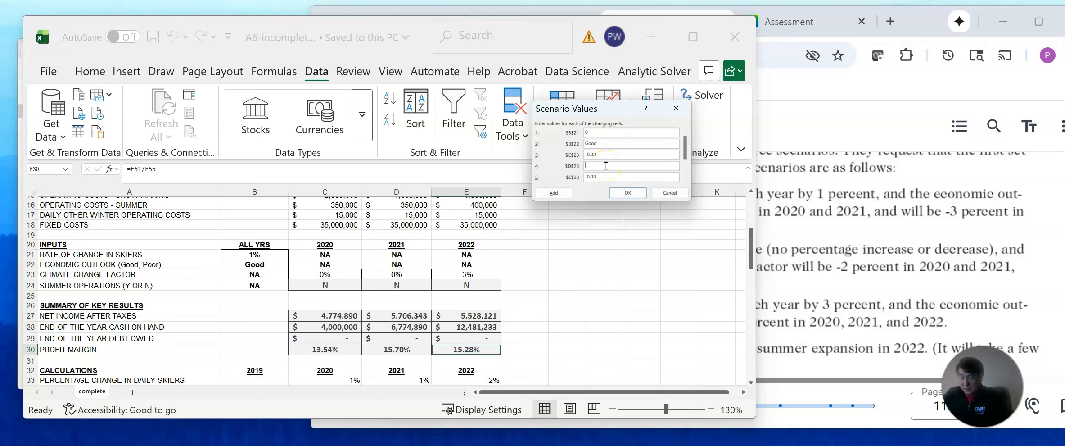
pyautogui.click(606, 166)
pyautogui.write('-0')
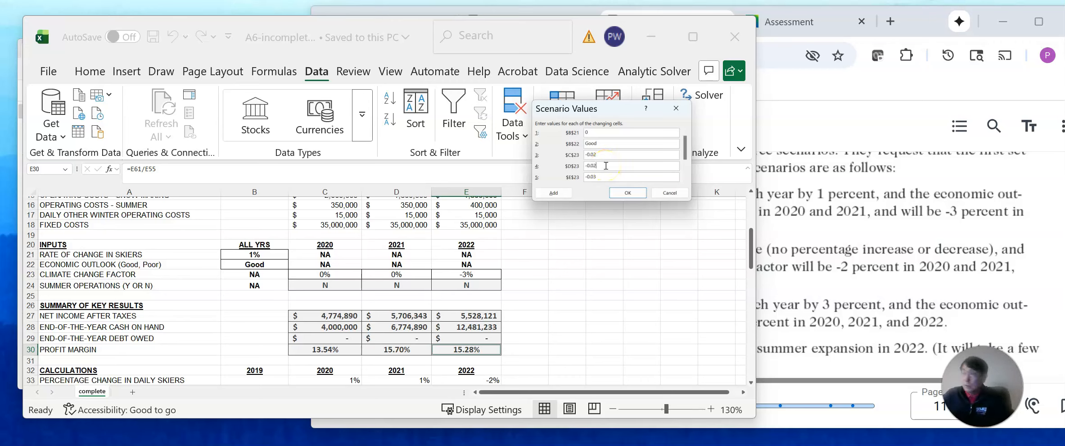
pyautogui.write('.02')
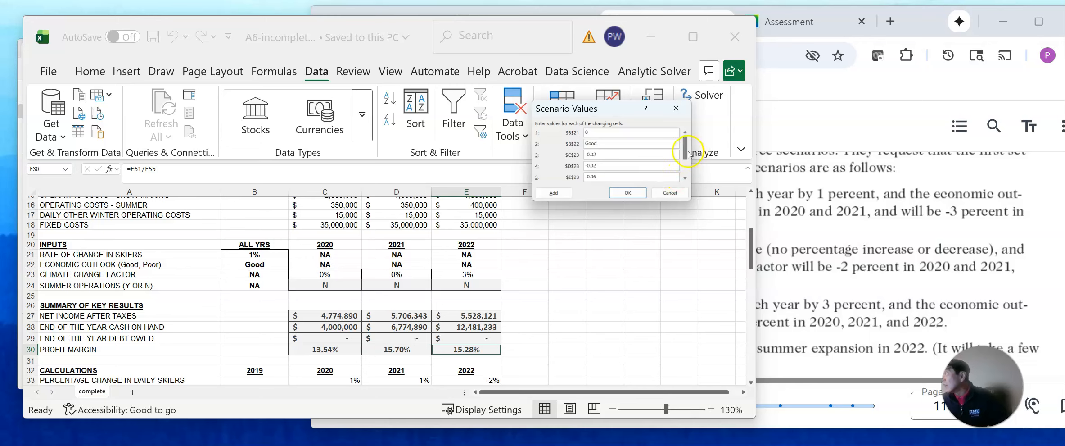
pyautogui.moveTo(684, 170); pyautogui.dragTo(684, 180)
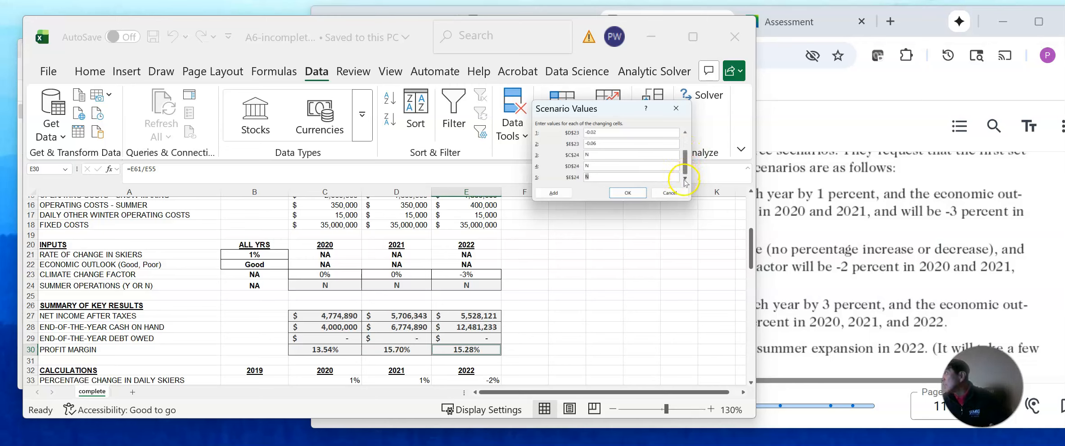
pyautogui.click(625, 193)
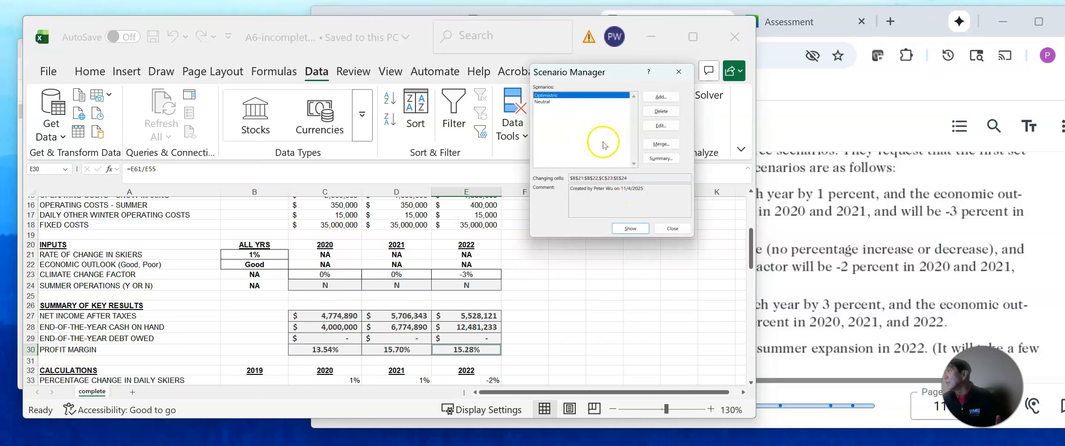
# Add a third scenario named Pessimistic with the same changing cells, and proceed to its values.
pyautogui.click(660, 96)
pyautogui.write('Pessimist')
pyautogui.write('ic')
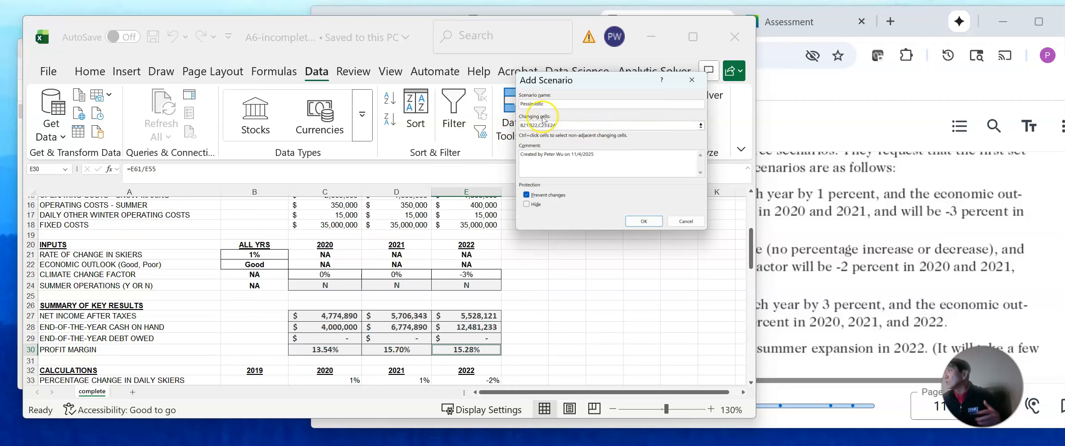
pyautogui.click(642, 221)
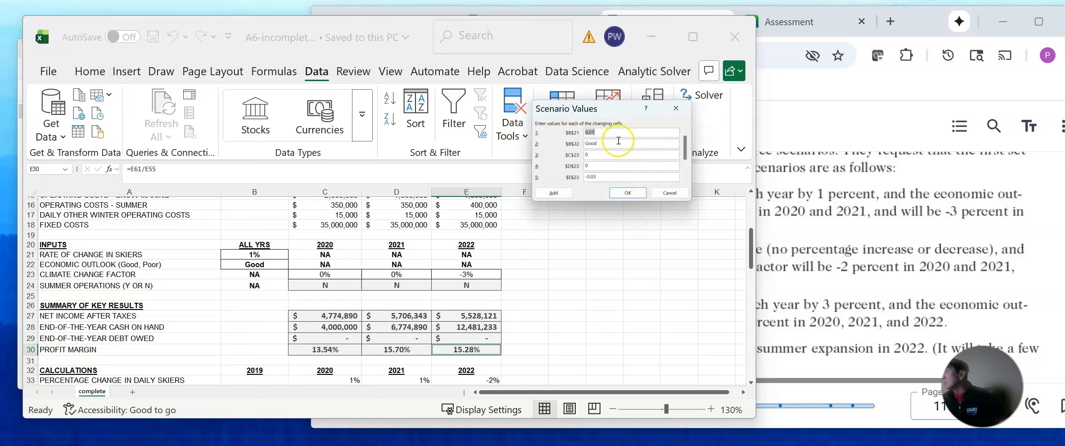
# Following the e-book, set the Pessimistic scenario's B21 to -0.03, B22 to Poor, and C23, D23 and E23 to -0.08, keeping N for summer operations.
pyautogui.click(828, 284)
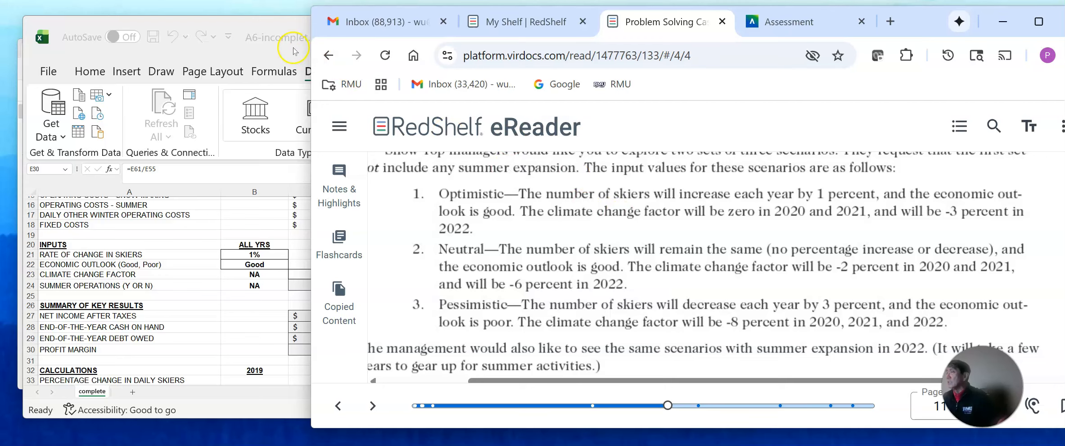
pyautogui.click(283, 27)
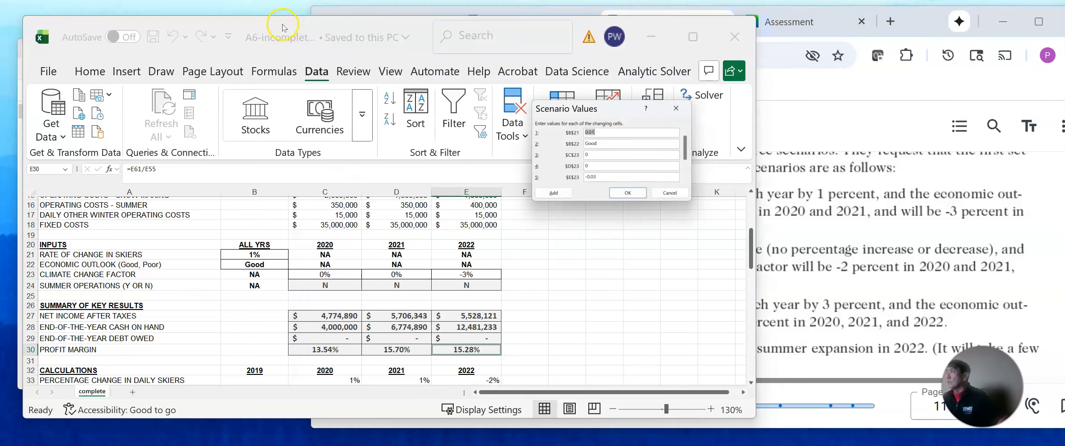
pyautogui.click(607, 132)
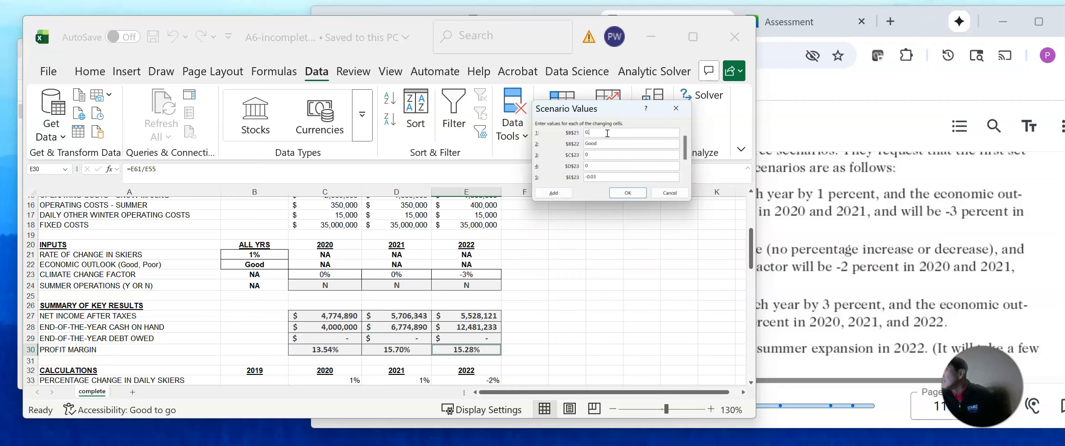
pyautogui.write('-0.03')
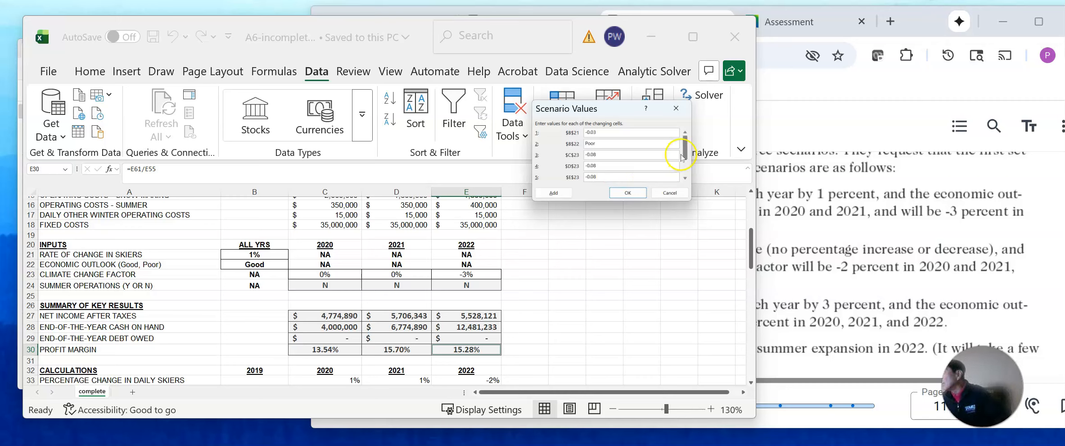
pyautogui.moveTo(685, 160); pyautogui.dragTo(685, 172)
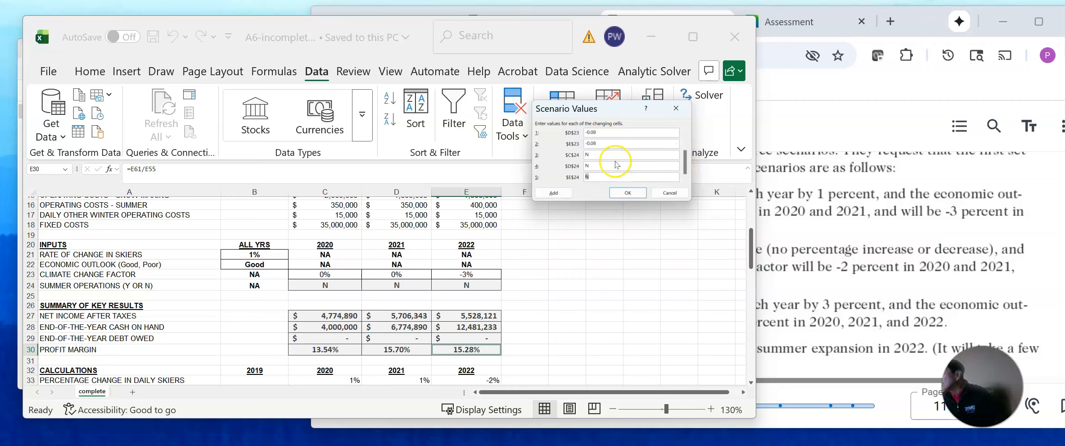
pyautogui.click(629, 193)
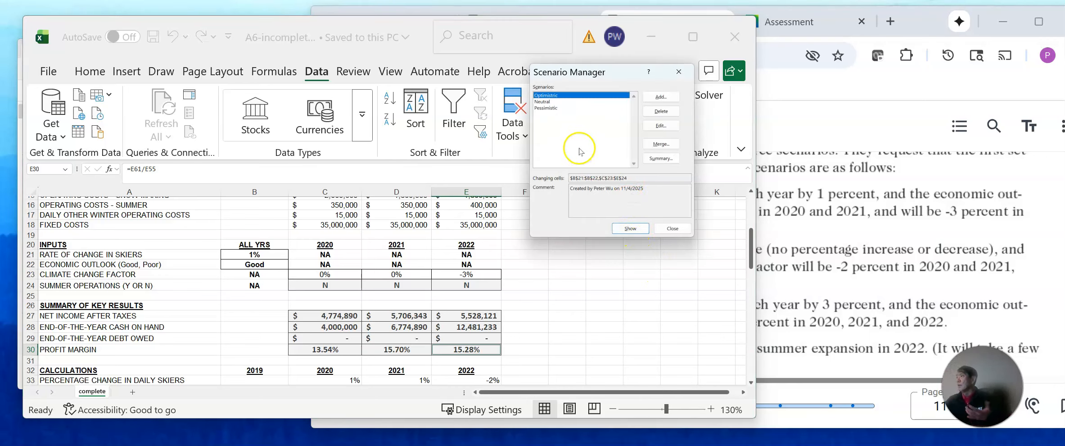
# Show the Neutral scenario's values in the worksheet, then reselect the Optimistric scenario in the list.
pyautogui.click(545, 102)
pyautogui.click(634, 229)
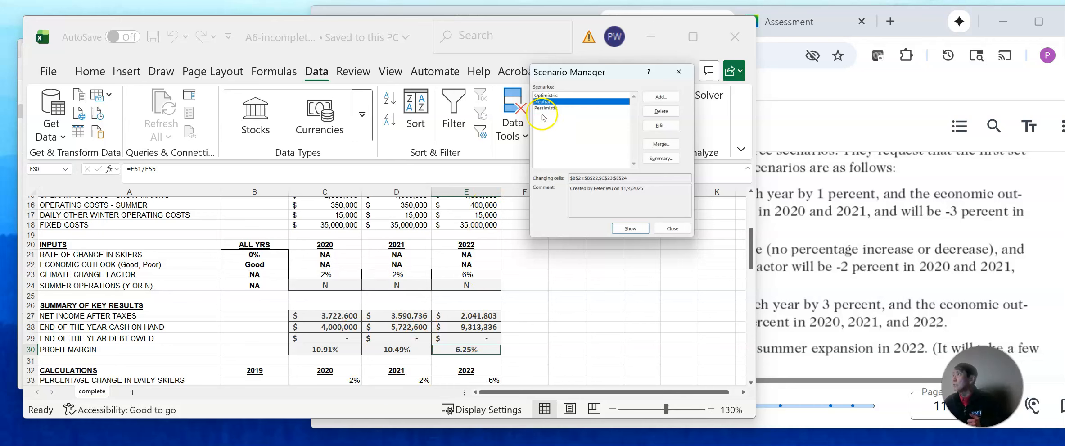
pyautogui.click(544, 96)
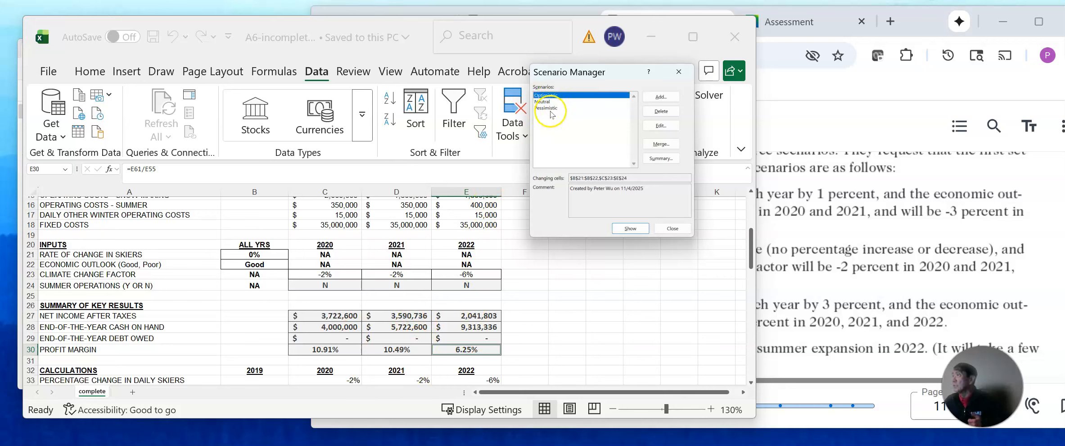
pyautogui.click(546, 108)
pyautogui.click(546, 95)
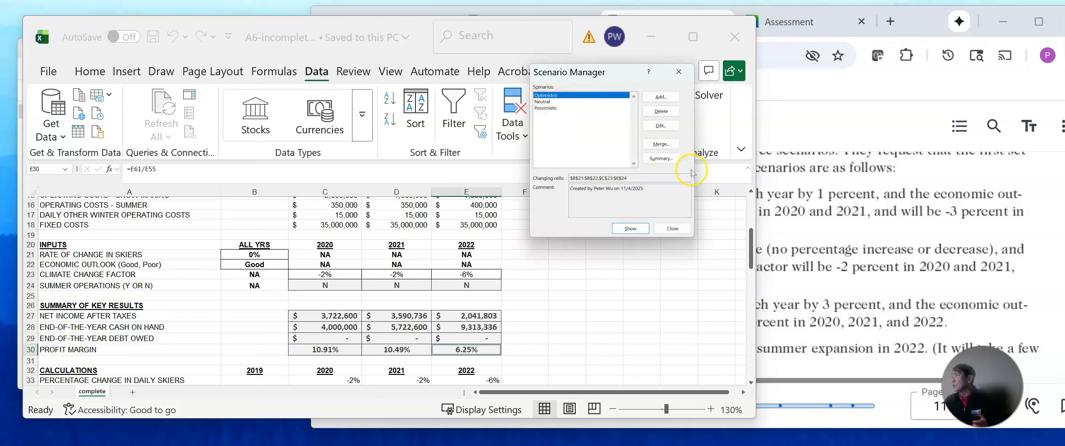
# Generate a scenario summary report using the 2022 key results in E27:E30 as the result cells.
pyautogui.click(661, 158)
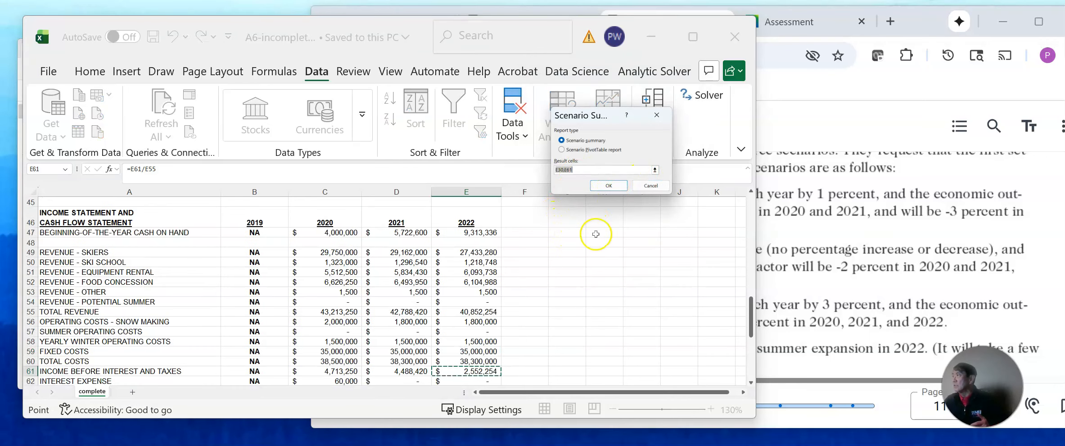
pyautogui.scroll(1, 573, 291)
pyautogui.scroll(8, 573, 292)
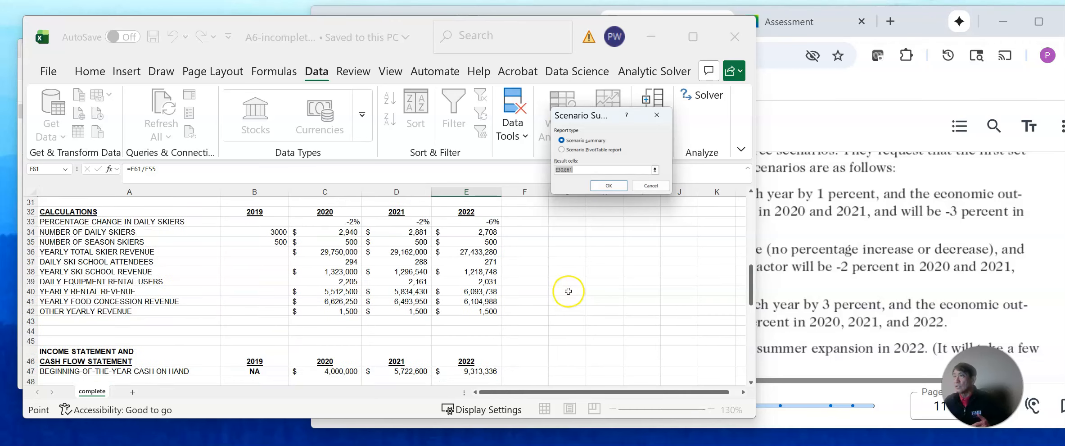
pyautogui.scroll(-1, 566, 290)
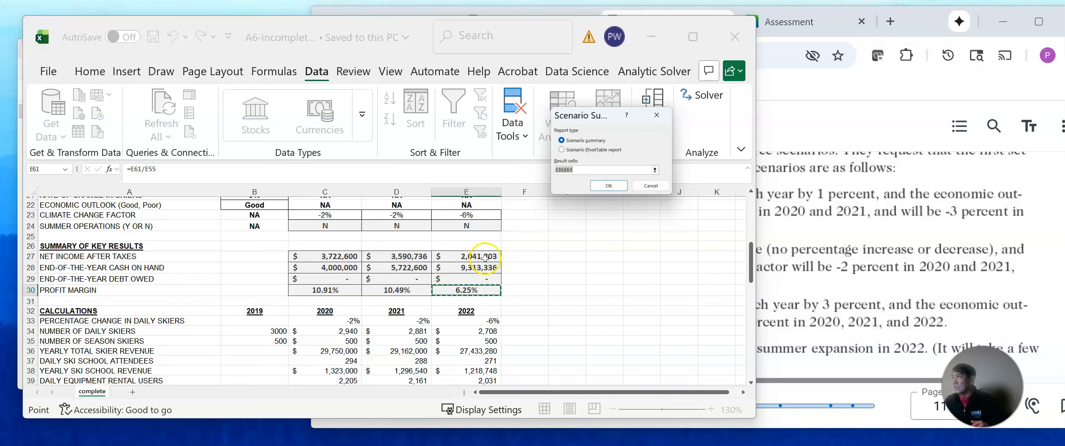
pyautogui.scroll(4, 512, 252)
pyautogui.scroll(-3, 512, 255)
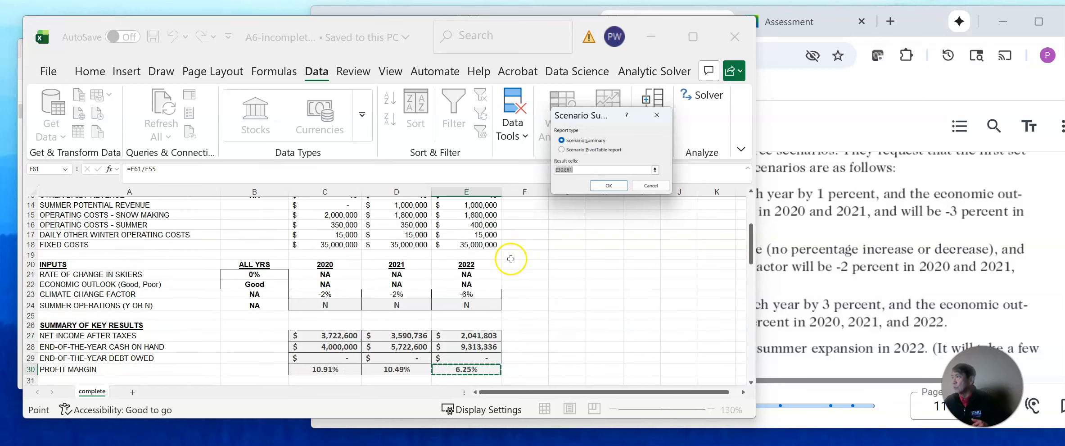
pyautogui.moveTo(478, 296); pyautogui.dragTo(474, 330)
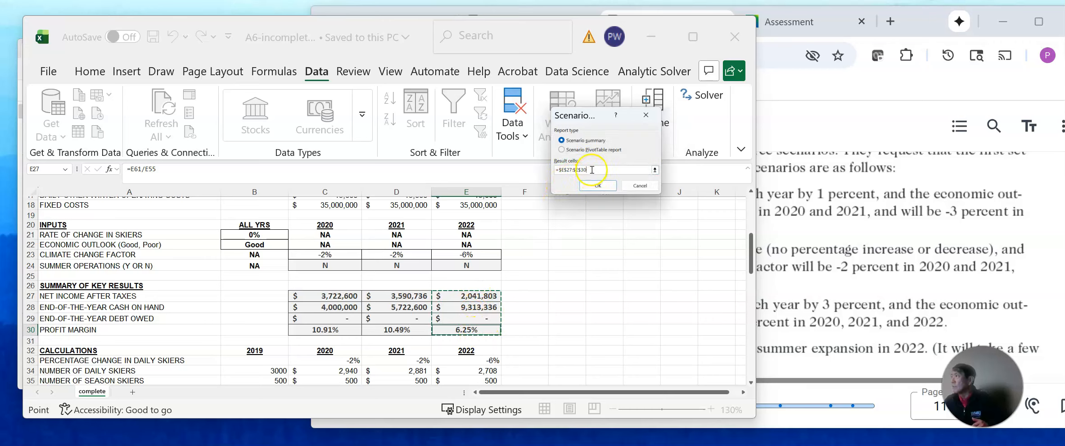
pyautogui.click(600, 188)
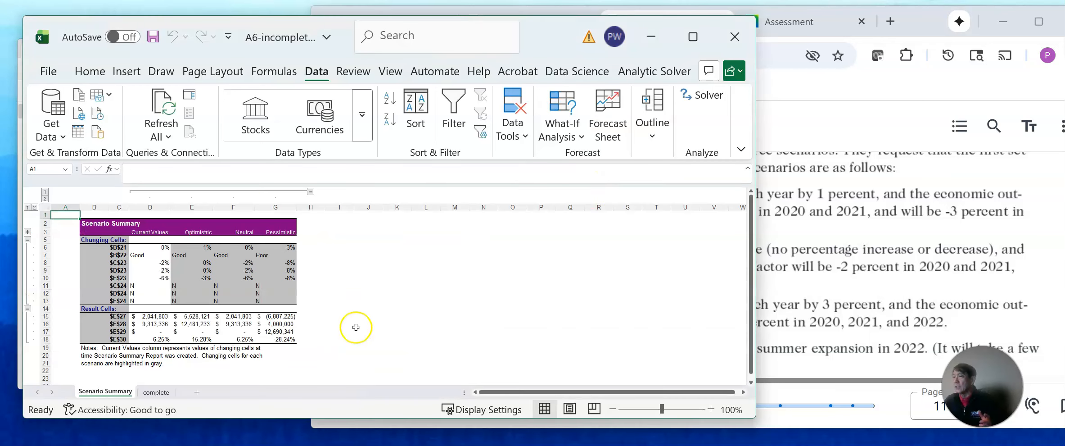
# Rename the scenario summary sheet as No summer Expansion.
pyautogui.click(126, 398)
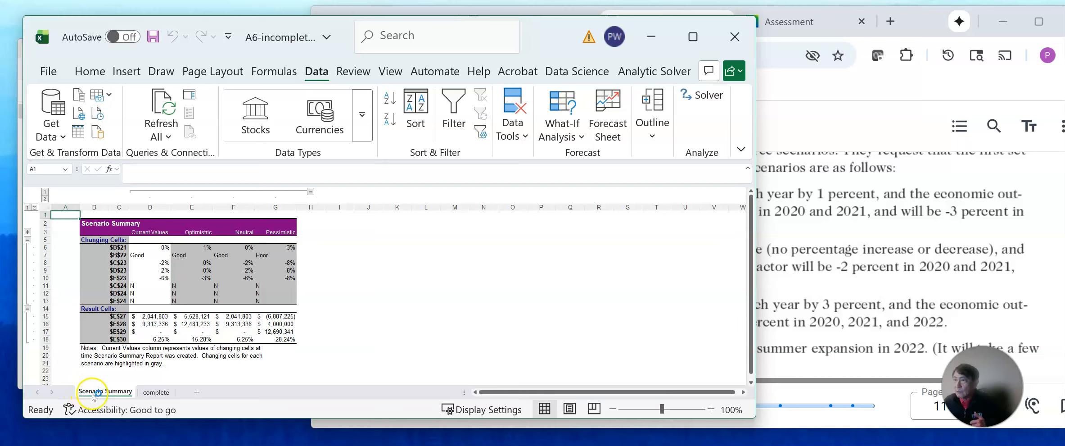
pyautogui.doubleClick(118, 396)
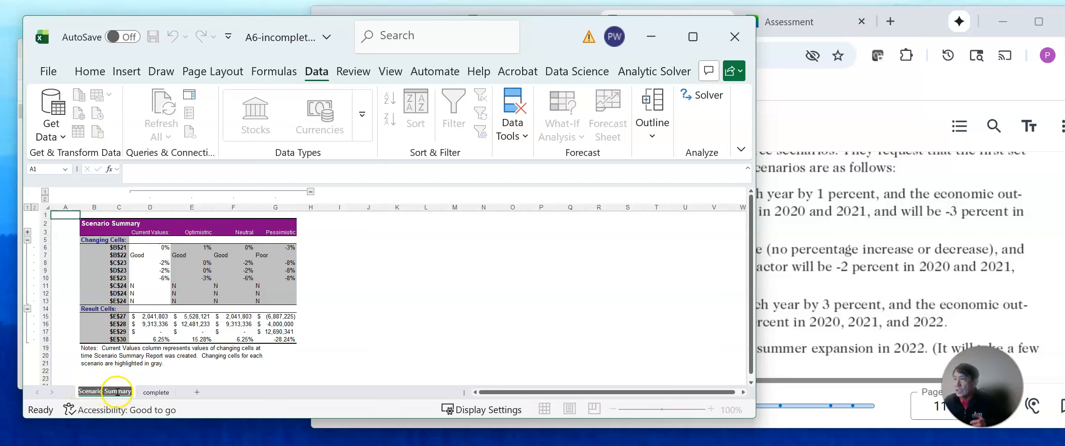
pyautogui.write('No summer Ex')
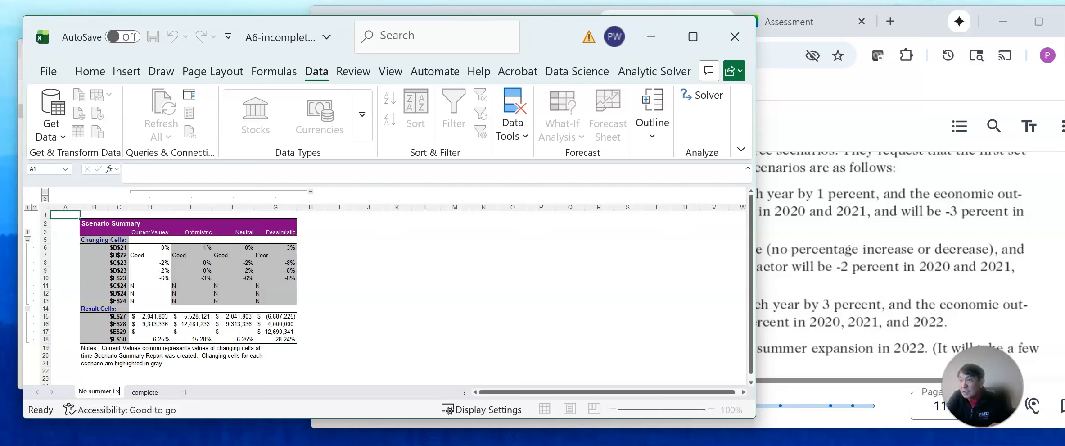
pyautogui.write('pansion')
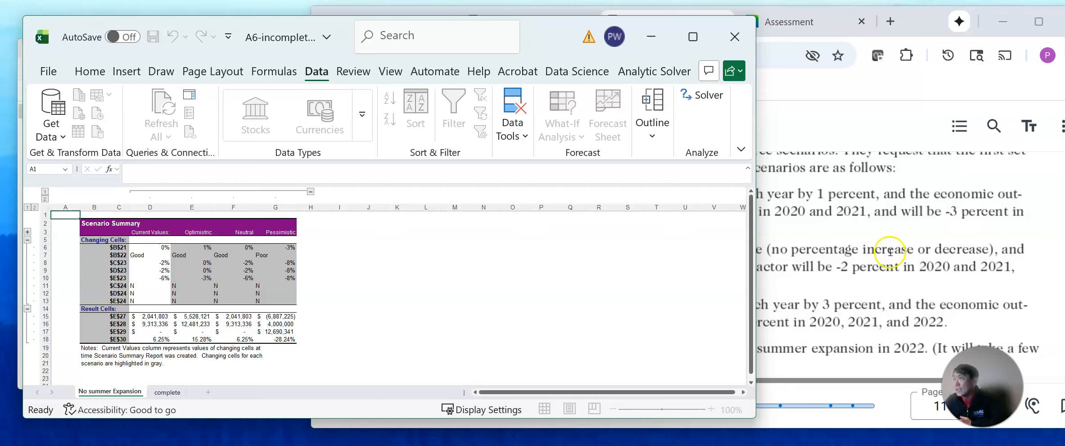
pyautogui.click(494, 278)
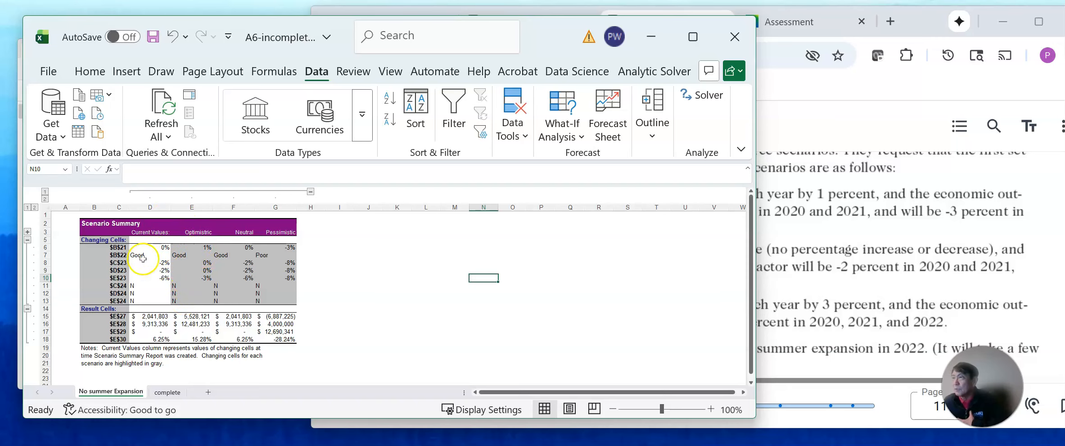
# Delete the Current Values column from the scenario summary.
pyautogui.click(150, 206)
pyautogui.rightClick(150, 206)
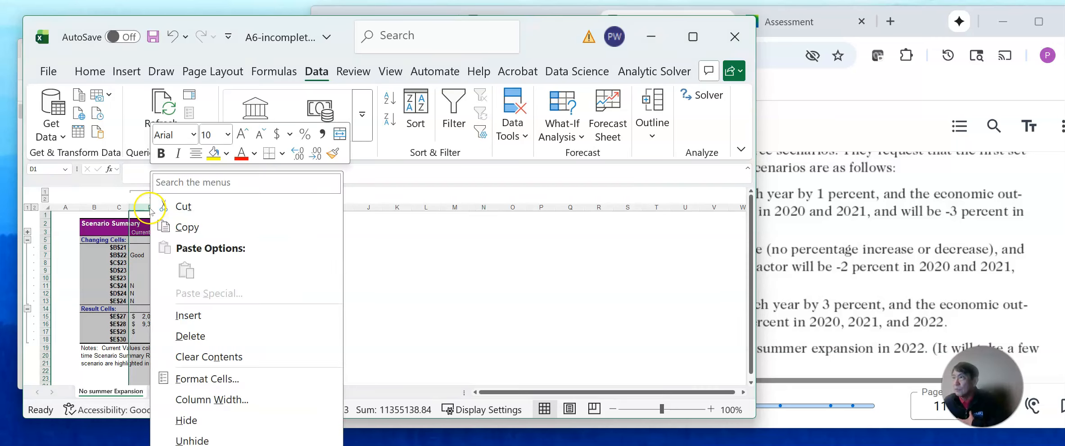
pyautogui.click(190, 336)
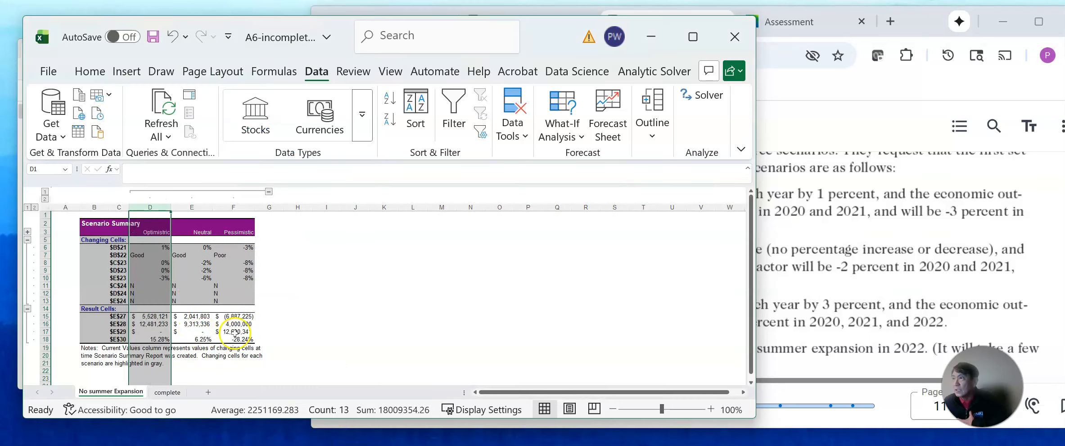
pyautogui.click(355, 315)
# Center the changing-cell values of the three scenarios in D6:F13 horizontally.
pyautogui.click(139, 246)
pyautogui.moveTo(139, 247); pyautogui.dragTo(243, 301)
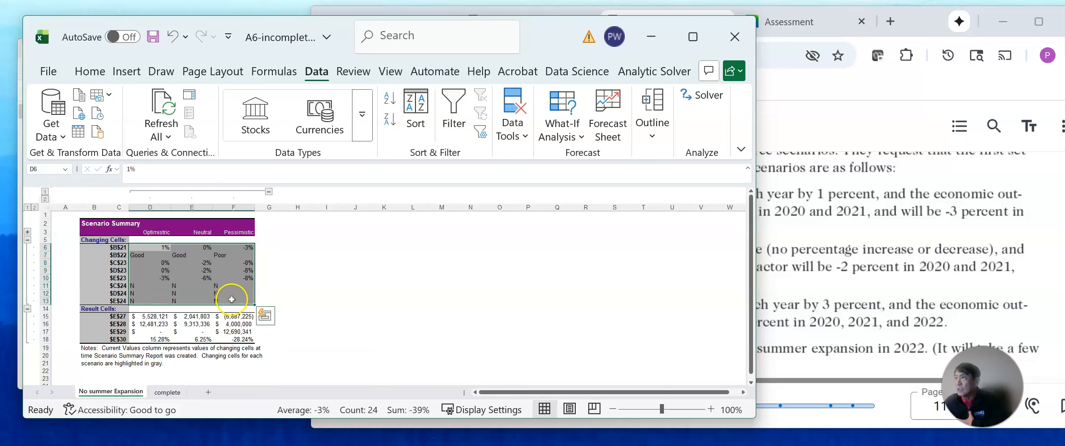
pyautogui.click(90, 71)
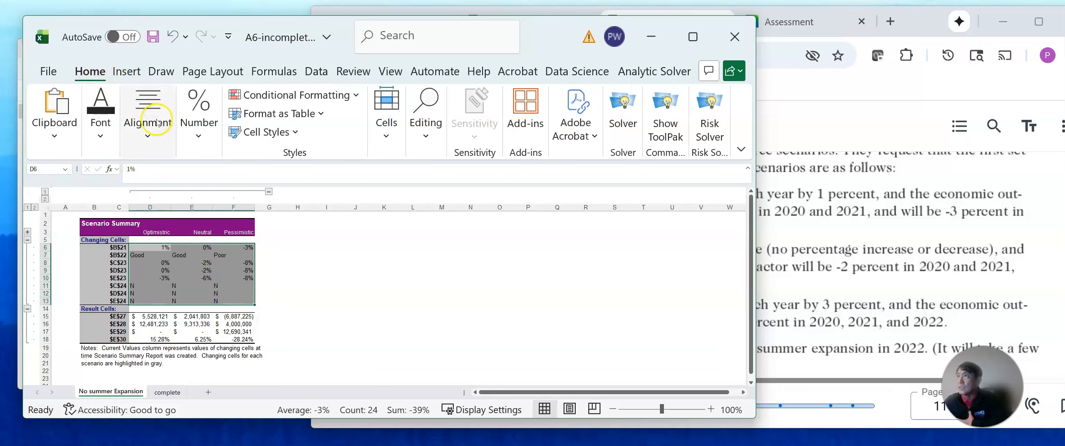
pyautogui.click(147, 135)
pyautogui.click(151, 171)
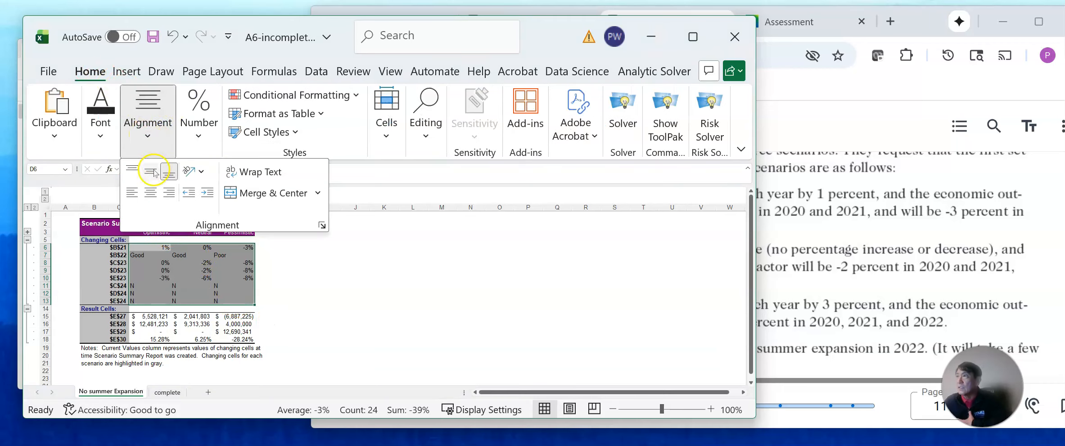
pyautogui.click(150, 192)
pyautogui.click(361, 313)
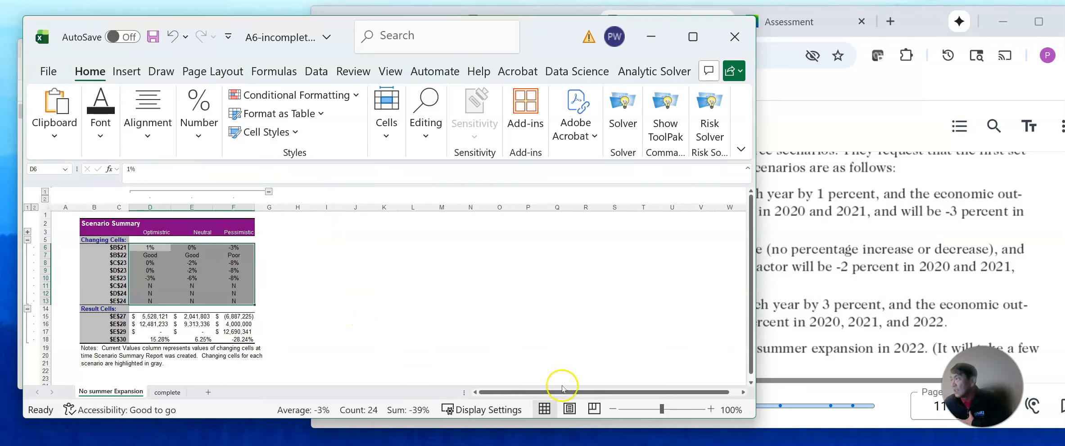
# Widen column B of the scenario summary to make room for descriptive labels beside the cell references.
pyautogui.click(711, 410)
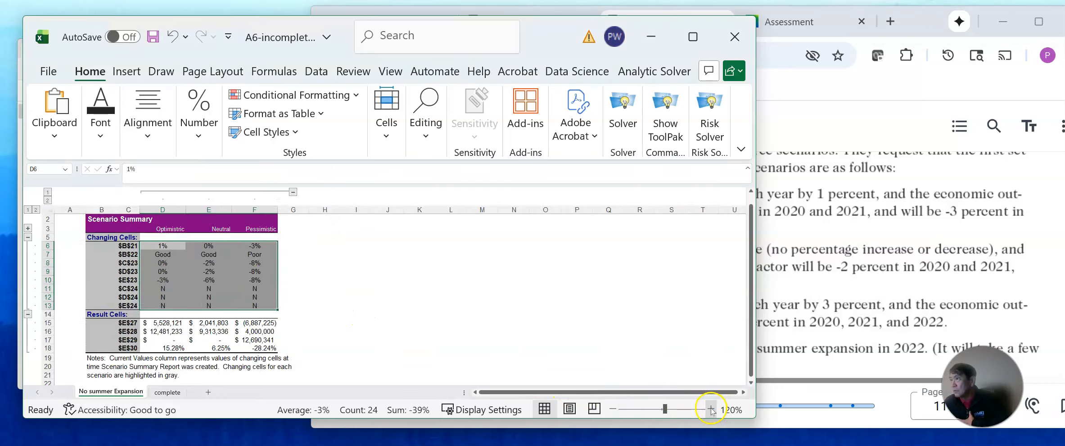
pyautogui.click(710, 409)
pyautogui.click(711, 409)
pyautogui.click(711, 410)
pyautogui.click(711, 410)
pyautogui.click(711, 410)
pyautogui.scroll(2, 616, 333)
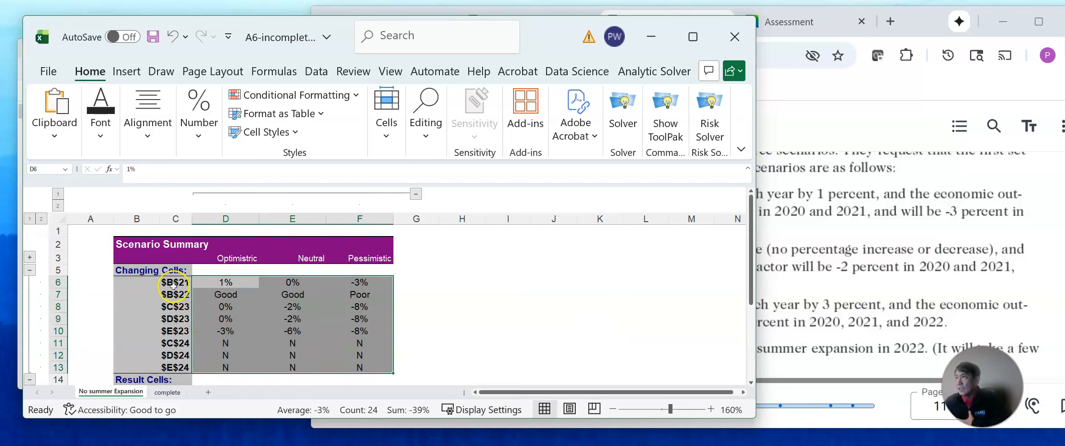
pyautogui.scroll(-3, 197, 315)
pyautogui.scroll(2, 189, 306)
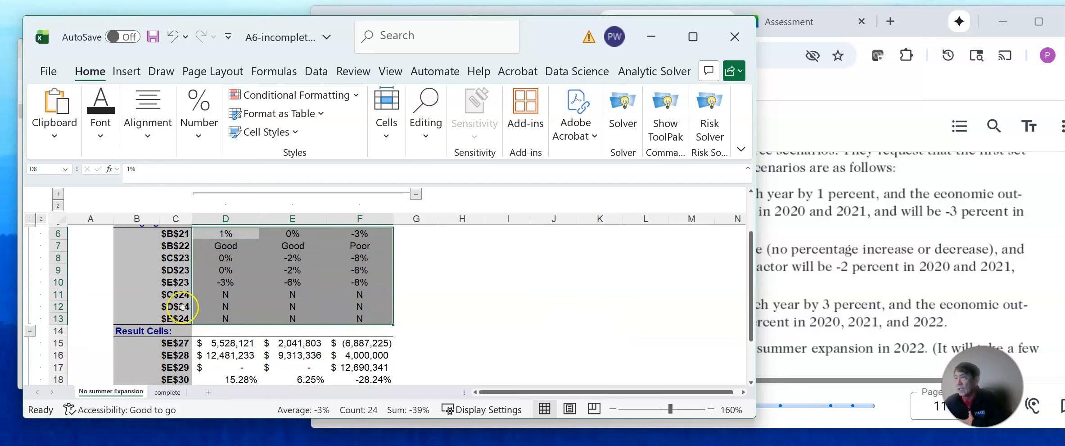
pyautogui.scroll(2, 153, 249)
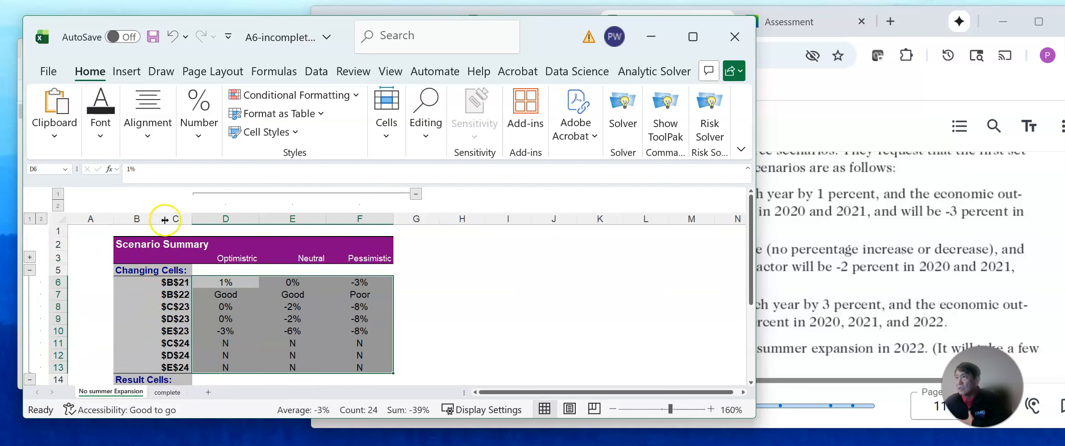
pyautogui.moveTo(160, 215); pyautogui.dragTo(295, 220)
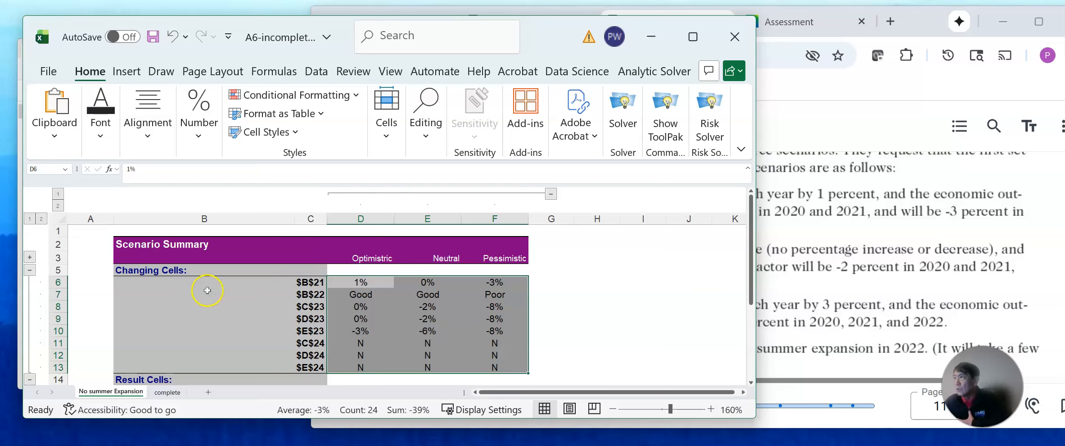
# Label the first two changing cells: "Percentage increase in daily skiers" in B6 and "Economic Outlook" in B7.
pyautogui.scroll(-1, 215, 307)
pyautogui.scroll(1, 215, 307)
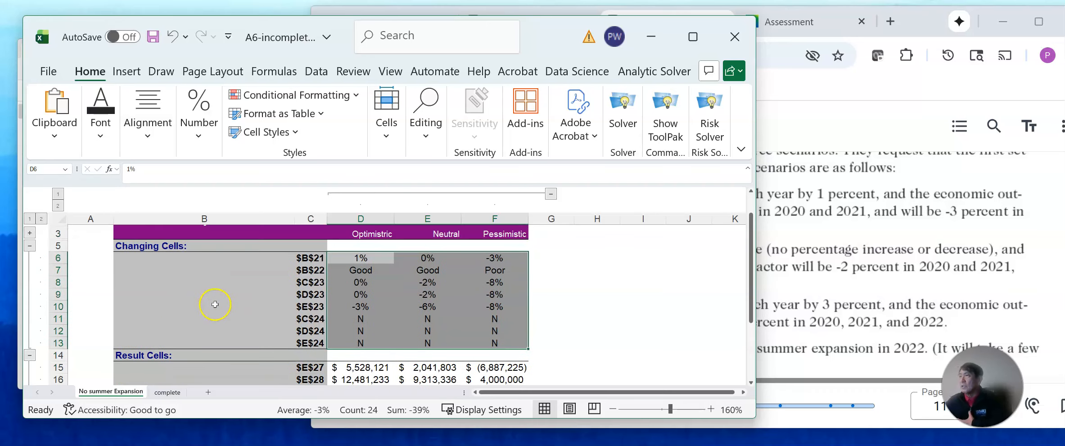
pyautogui.click(200, 258)
pyautogui.write('Percentage increase in daily skiers')
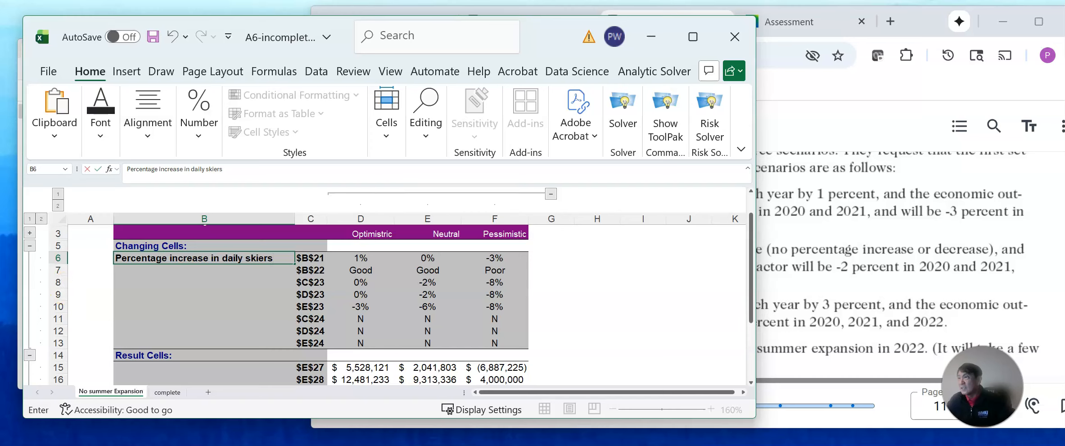
pyautogui.click(154, 271)
pyautogui.write('E')
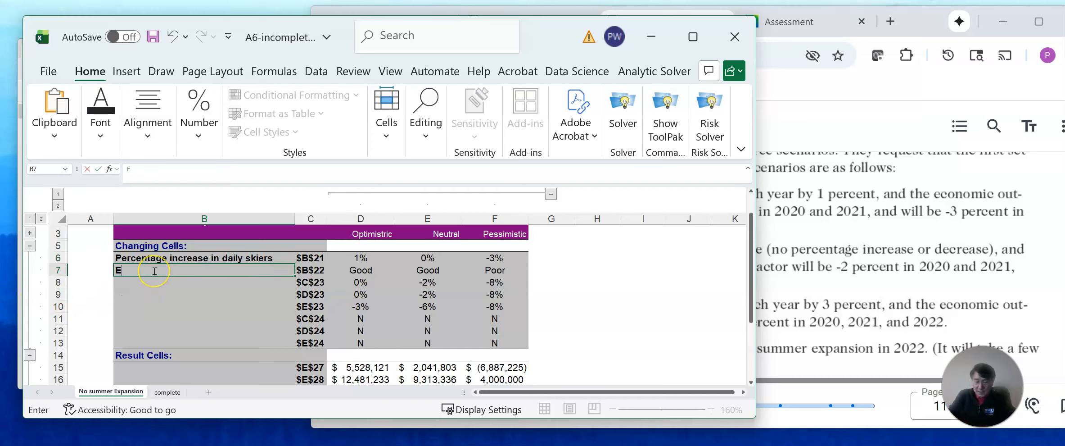
pyautogui.write('ncom')
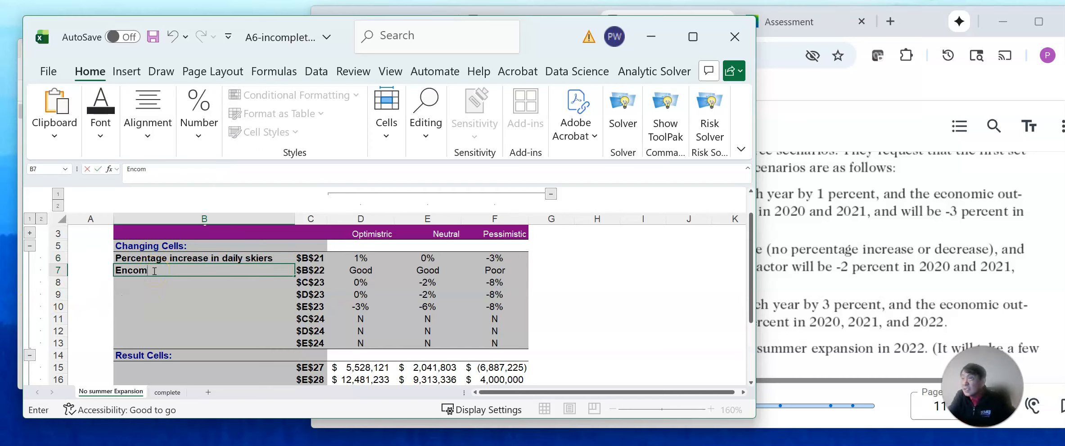
pyautogui.write('ic Outlook')
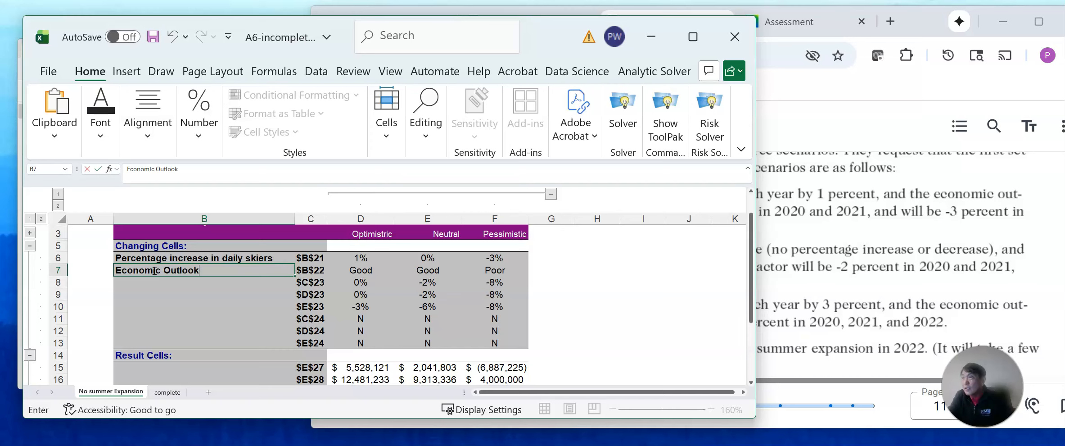
# Label the $C$23 changing cell in B8 as "2020 Climat4e Factor".
pyautogui.click(245, 283)
pyautogui.write('2020')
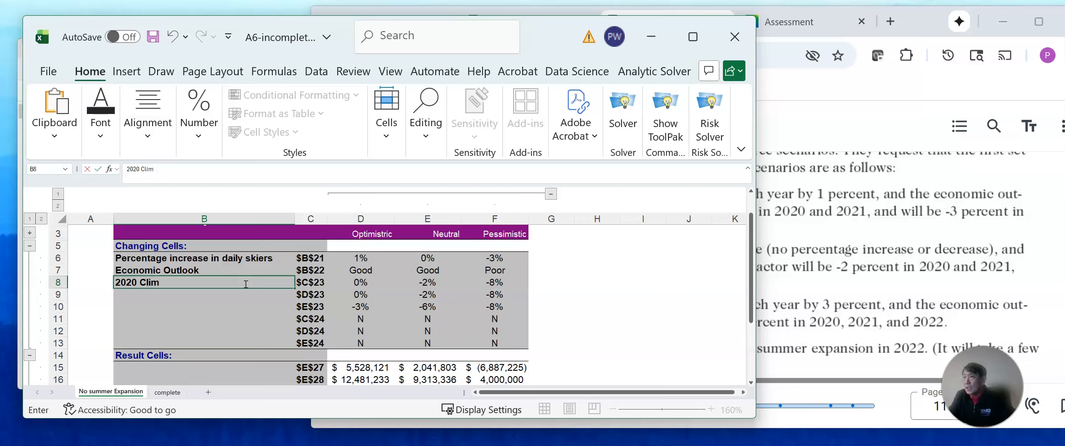
pyautogui.write('Climat4e Factor')
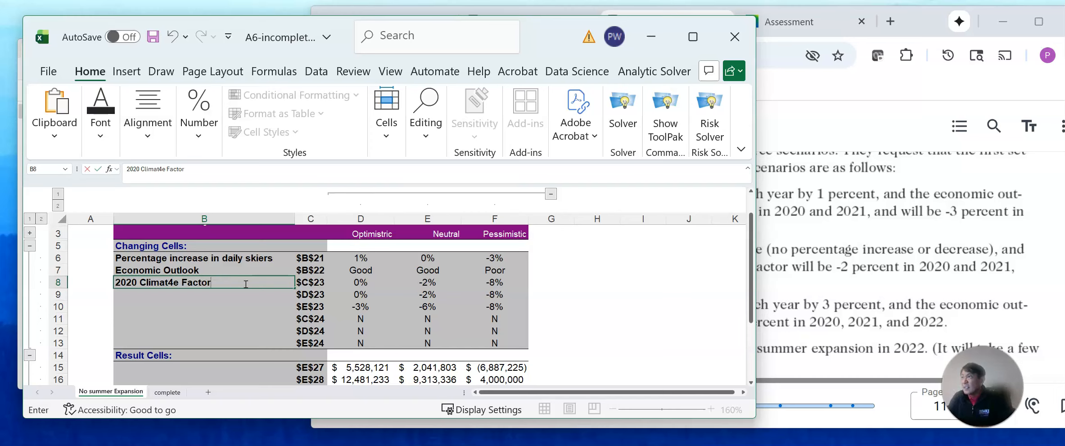
pyautogui.click(219, 293)
# Copy the 2020 climate factor label from B8 into B9 and B10.
pyautogui.click(188, 283)
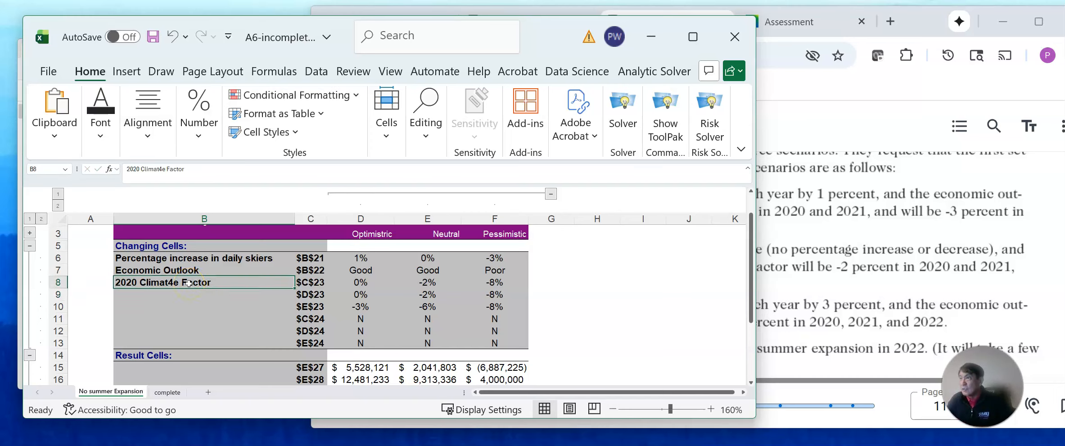
pyautogui.hotkey('ctrl', 'c')
pyautogui.click(181, 293)
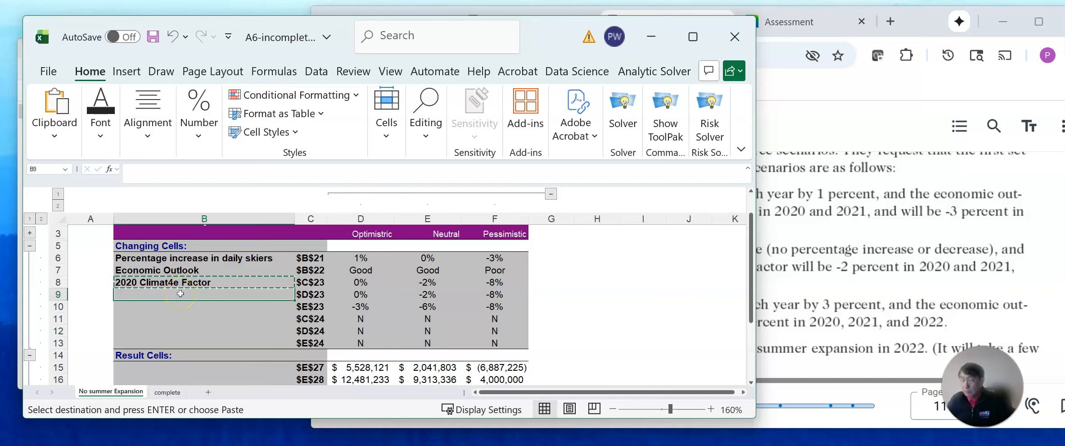
pyautogui.hotkey('ctrl', 'v')
pyautogui.click(175, 305)
pyautogui.hotkey('ctrl', 'v')
# Change the year in the copied climate factor labels to 2021 in B9 and 2022 in B10.
pyautogui.click(140, 295)
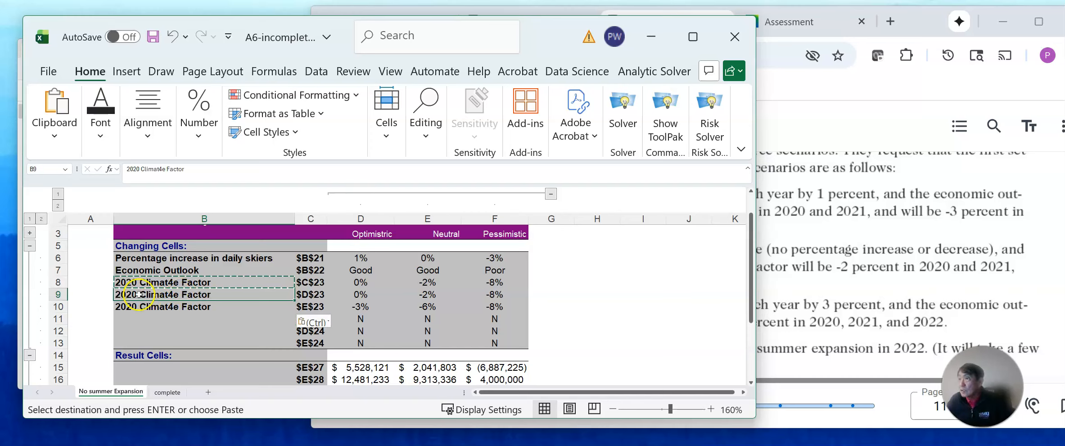
pyautogui.click(140, 170)
pyautogui.press('BackSpace')
pyautogui.write('1')
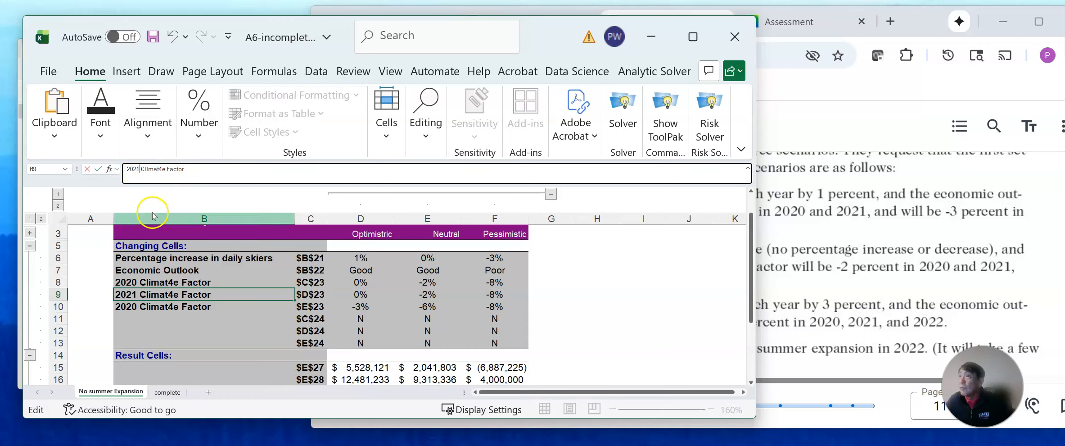
pyautogui.click(161, 306)
pyautogui.click(140, 168)
pyautogui.press('BackSpace')
pyautogui.write('2')
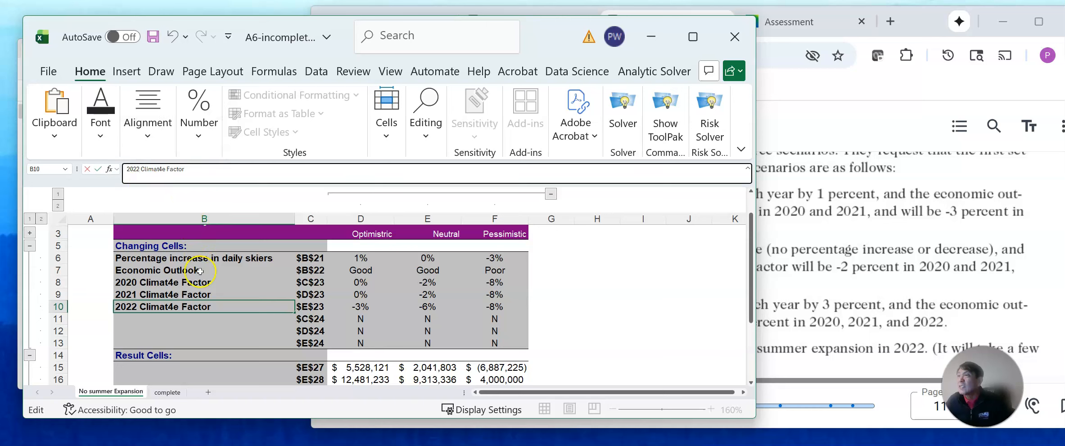
# Label the $C$24 changing cell in B11 as "2020 Summer Expansion".
pyautogui.click(216, 331)
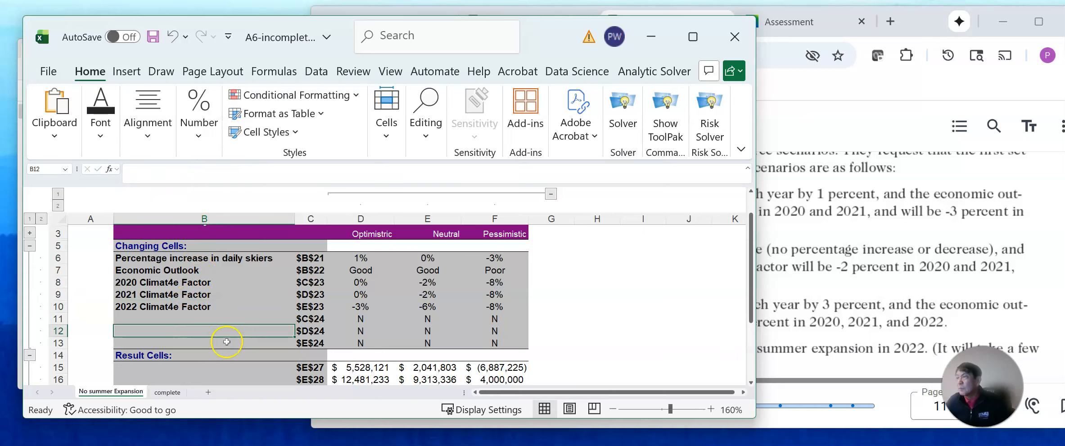
pyautogui.click(219, 319)
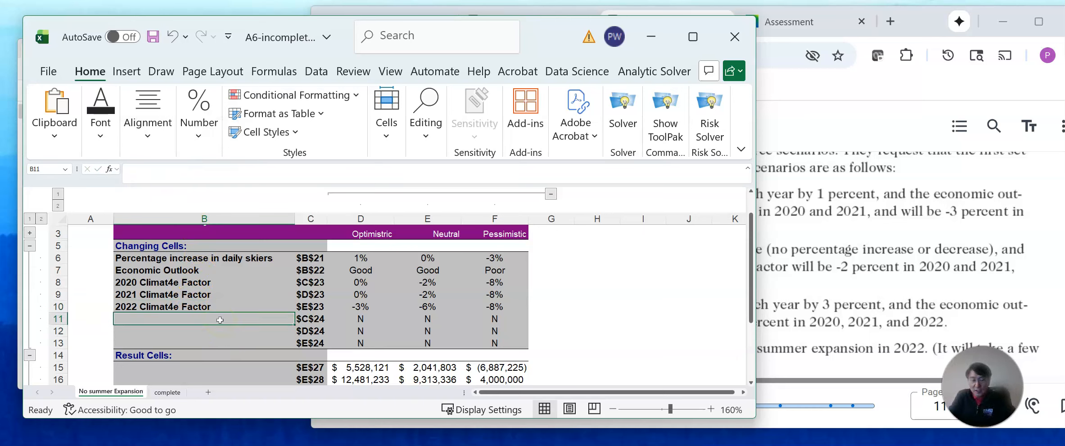
pyautogui.write('2020 Summer Expansion')
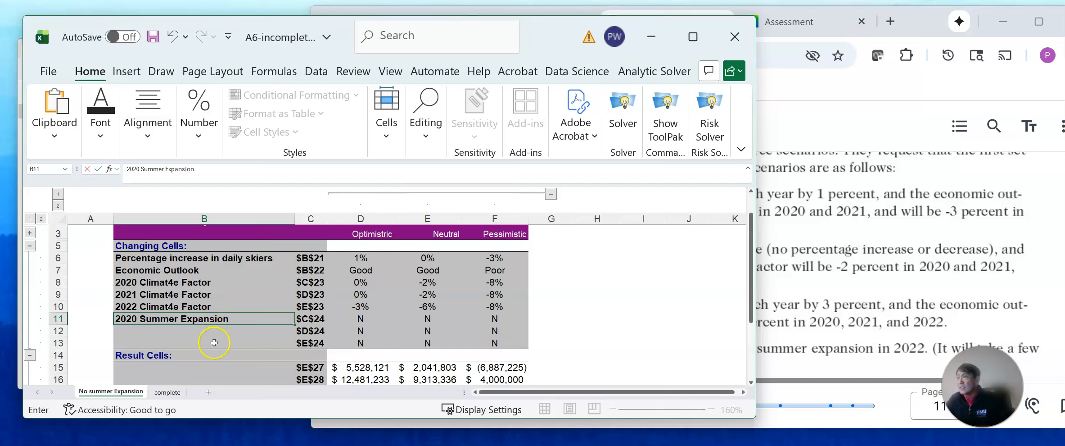
pyautogui.press('Return')
# Copy the 2020 Summer Expansion label from B11 into B12:B13.
pyautogui.click(182, 320)
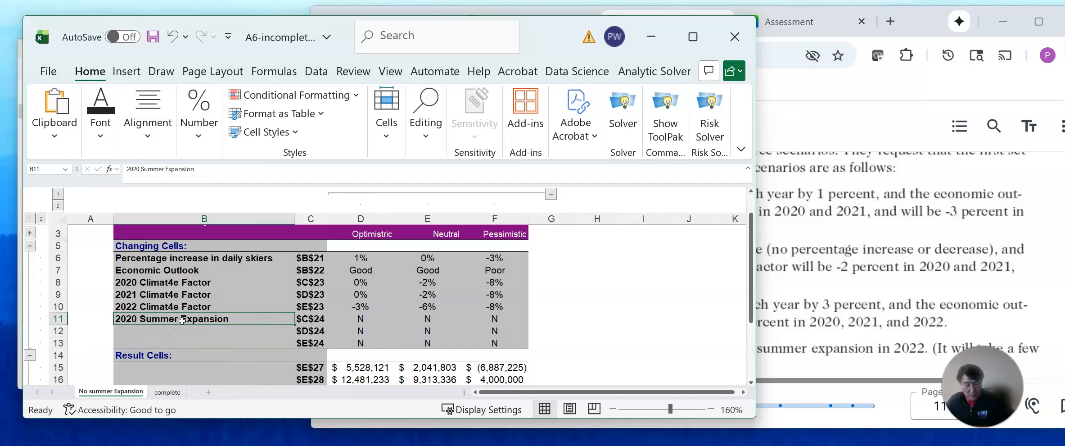
pyautogui.hotkey('ctrl', 'c')
pyautogui.moveTo(178, 331); pyautogui.dragTo(178, 340)
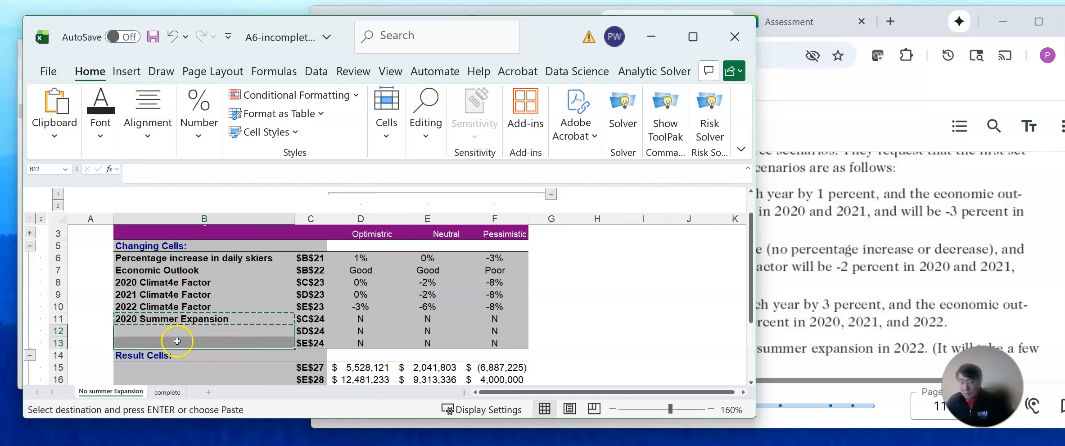
pyautogui.hotkey('ctrl', 'v')
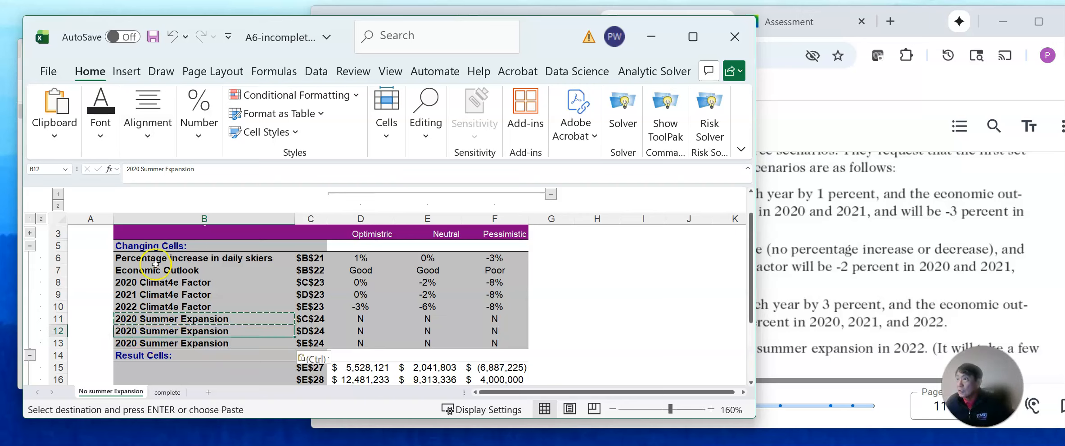
# Change the year in the copied summer expansion labels to 2021 in B12 and 2022 in B13.
pyautogui.click(136, 169)
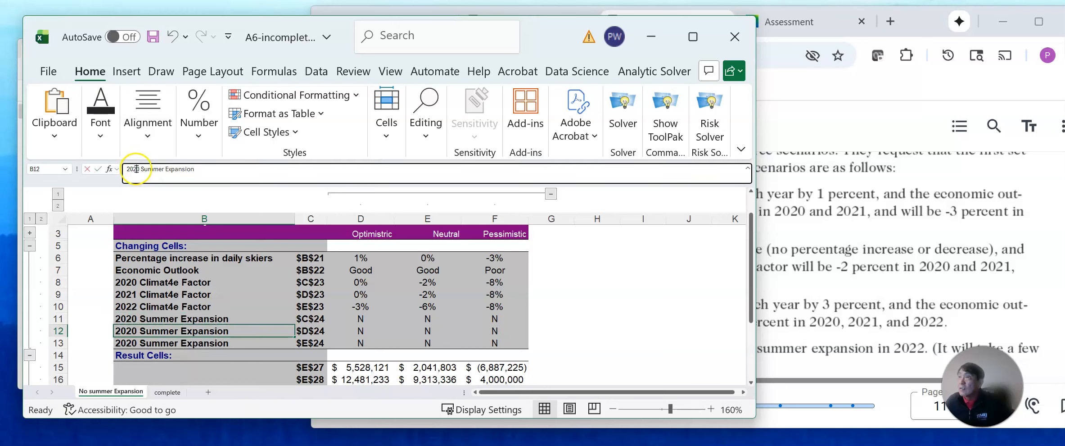
pyautogui.write('1')
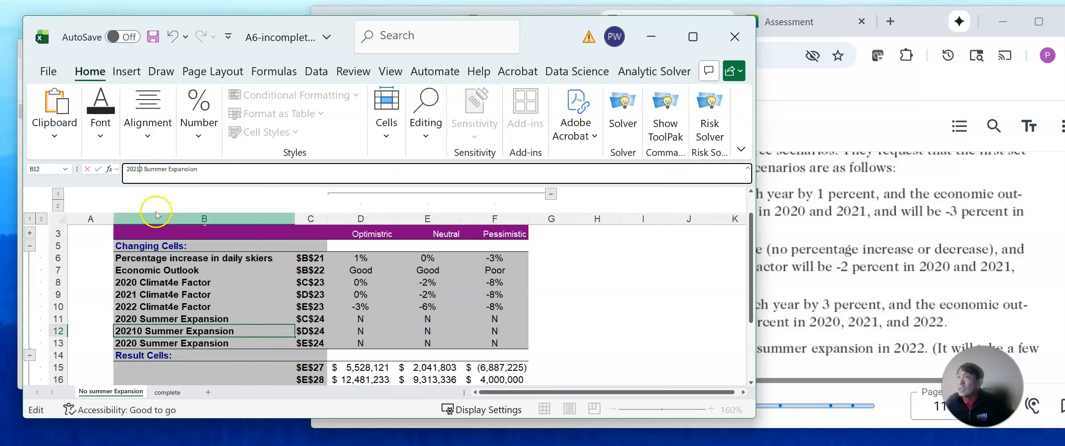
pyautogui.press('Delete')
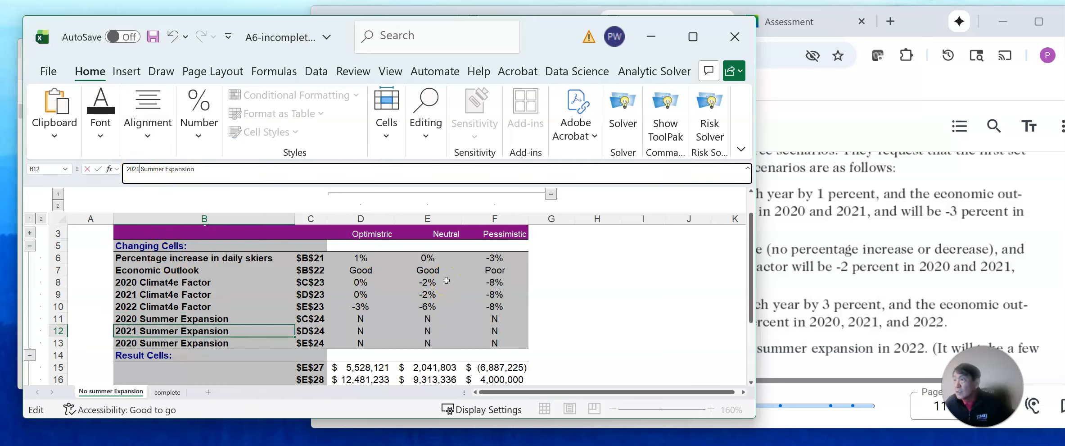
pyautogui.click(142, 343)
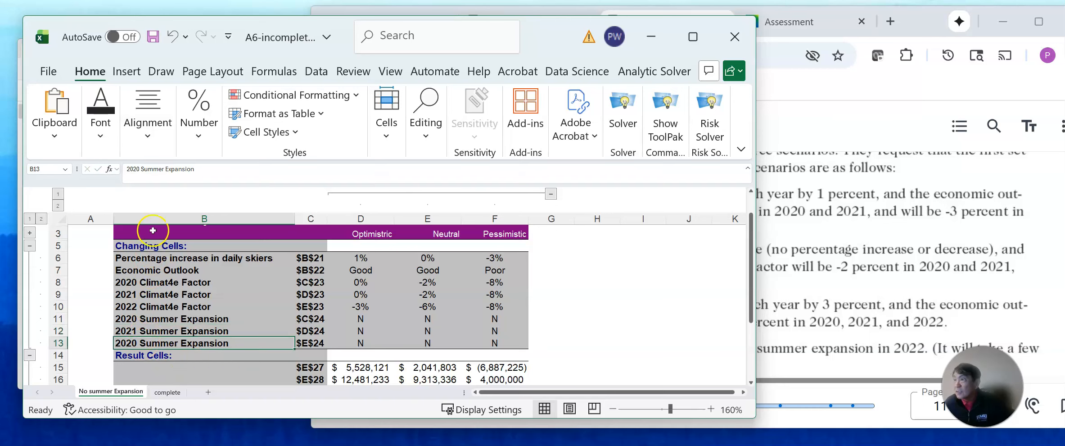
pyautogui.click(141, 169)
pyautogui.press('BackSpace')
pyautogui.write('2')
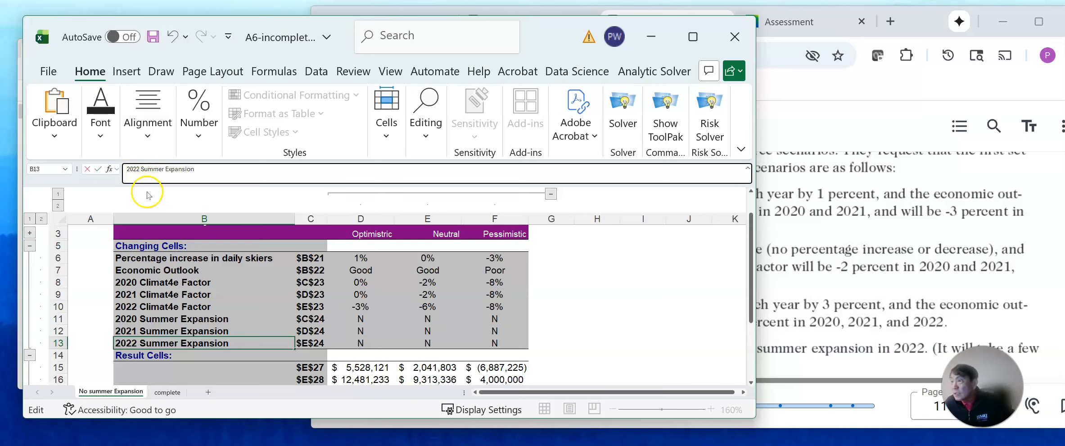
# Check the key result names on the complete sheet and label result cell $E$27 in B15 as "2022 Net Income after tax".
pyautogui.click(221, 378)
pyautogui.scroll(-2, 661, 277)
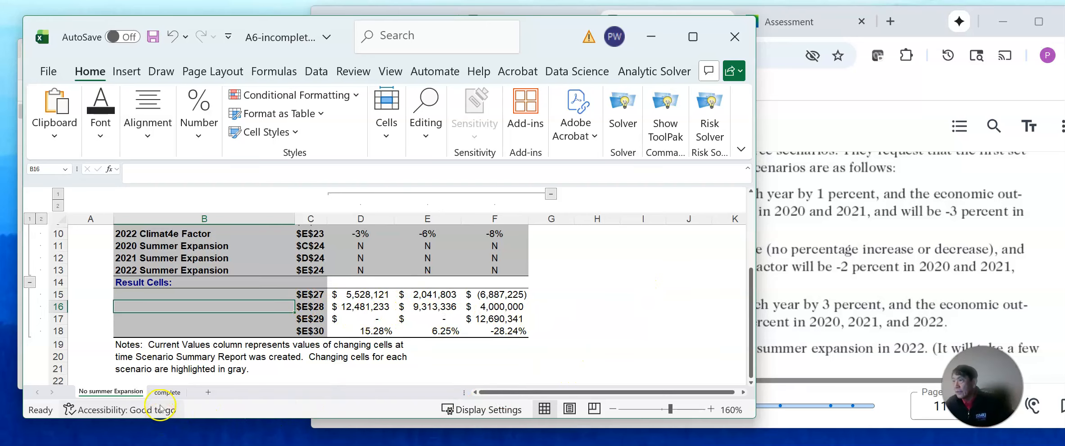
pyautogui.click(167, 392)
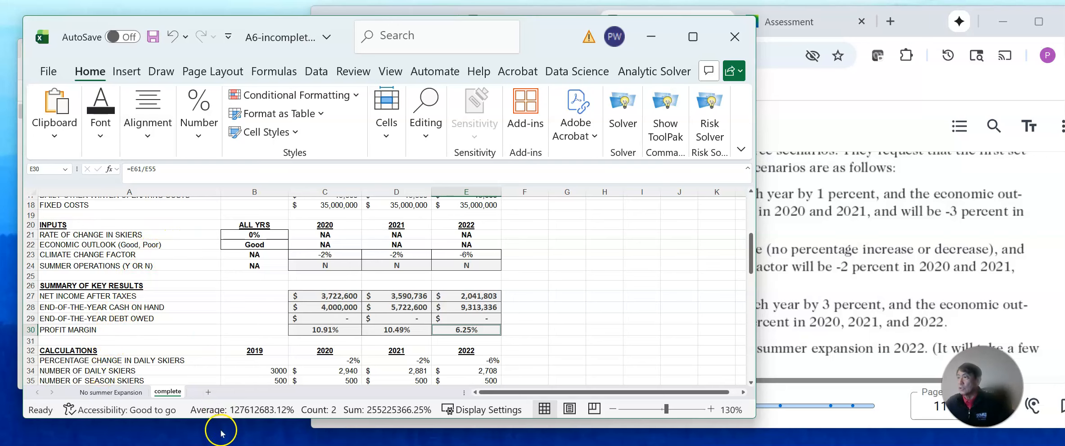
pyautogui.click(110, 392)
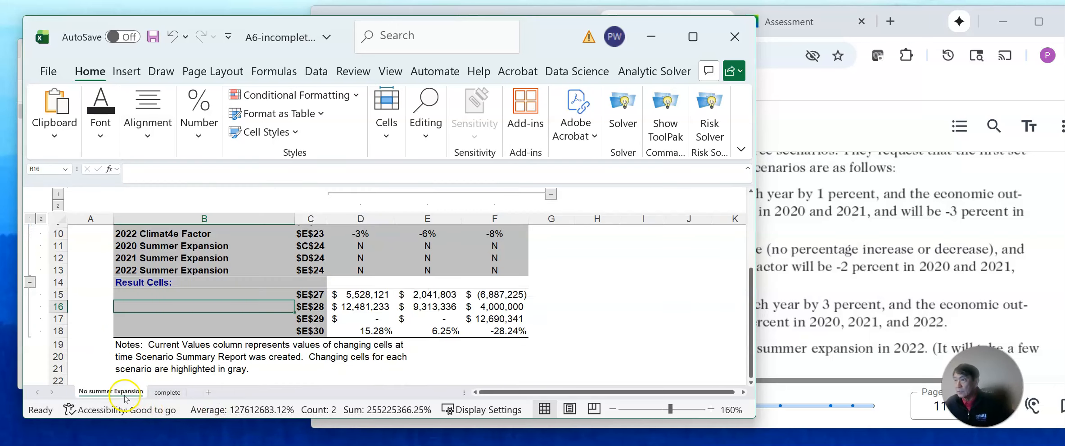
pyautogui.click(165, 297)
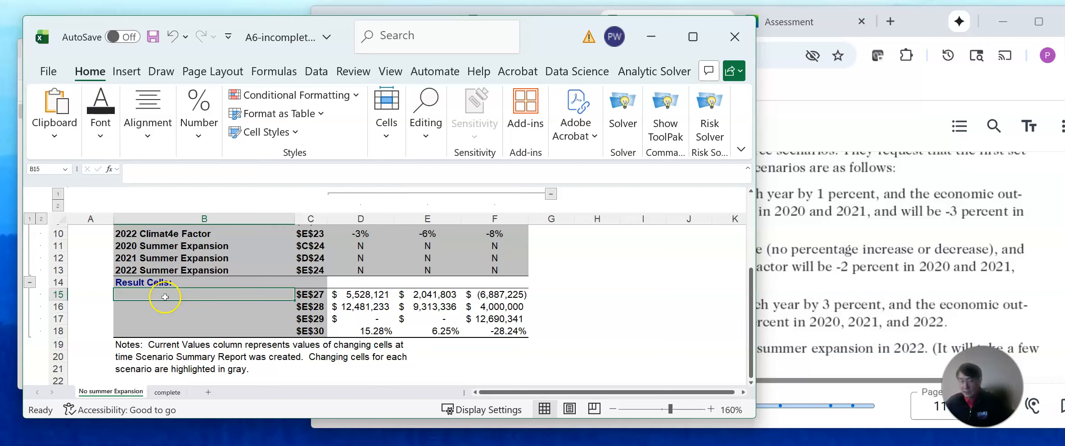
pyautogui.write('2022 Net Income after tax')
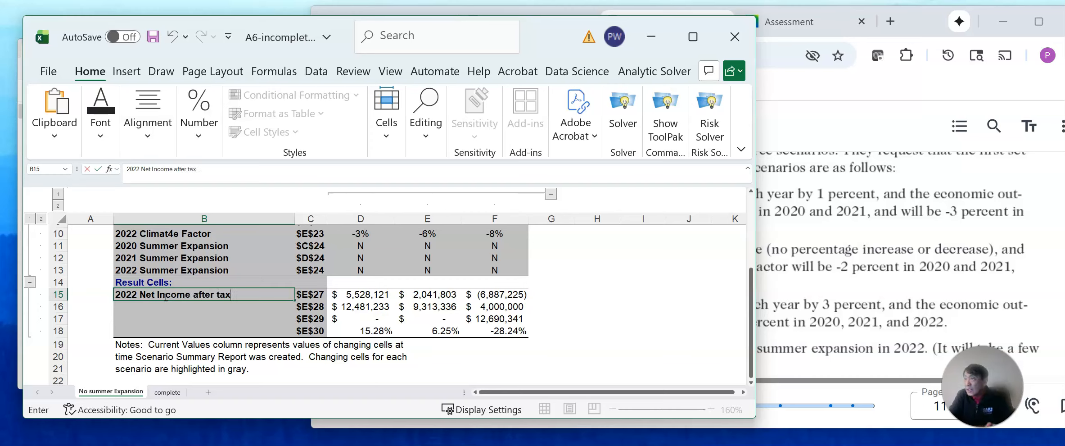
# Label the next two result cells: "2022 End of Year Cash on Hand" in B16 and "2022 End of Year Debt Owed" in B17.
pyautogui.click(143, 310)
pyautogui.write('20')
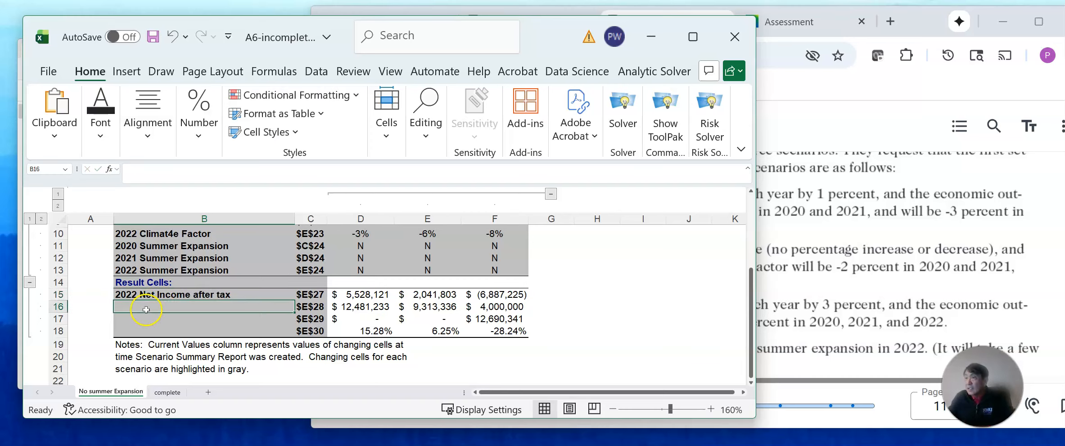
pyautogui.write('22 End of Year Cash on Hand')
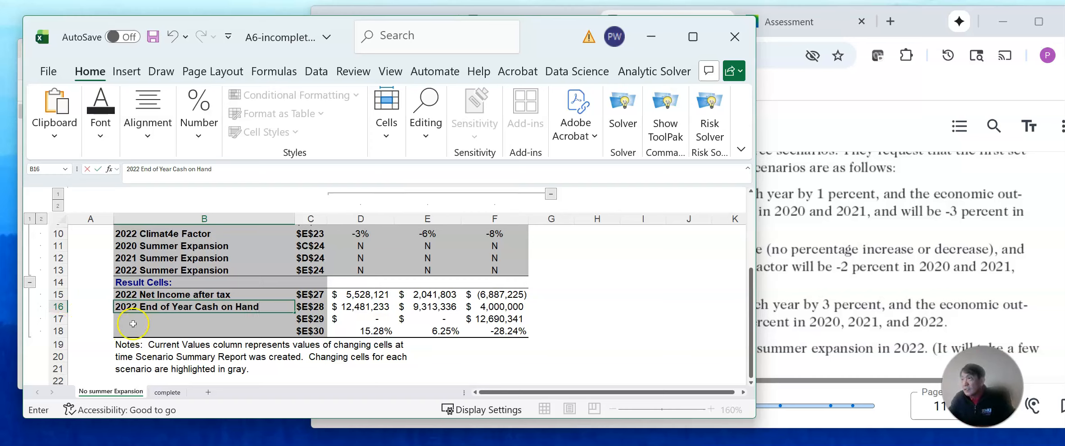
pyautogui.click(134, 322)
pyautogui.write('29')
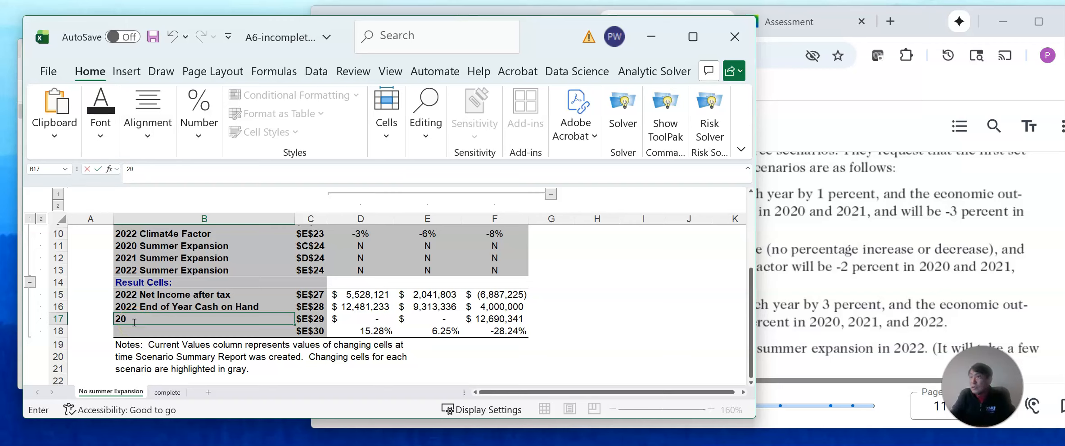
pyautogui.write('22')
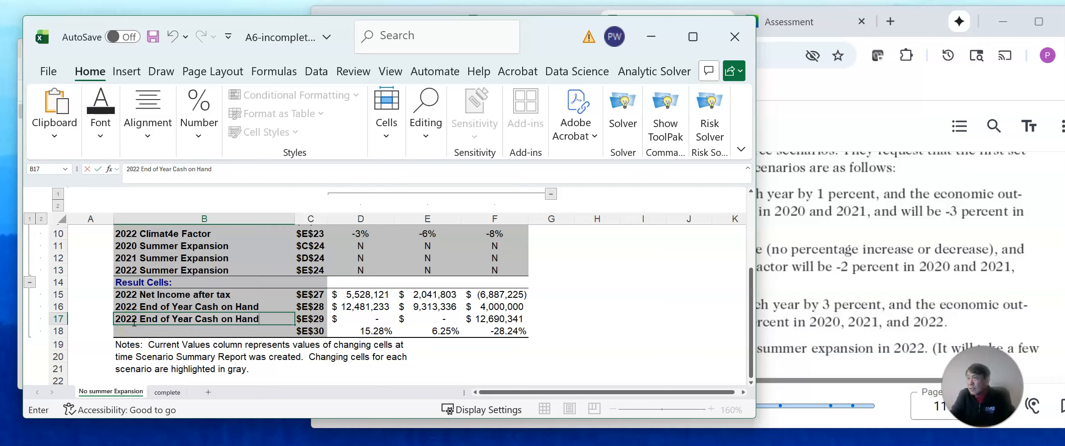
pyautogui.write('Debt')
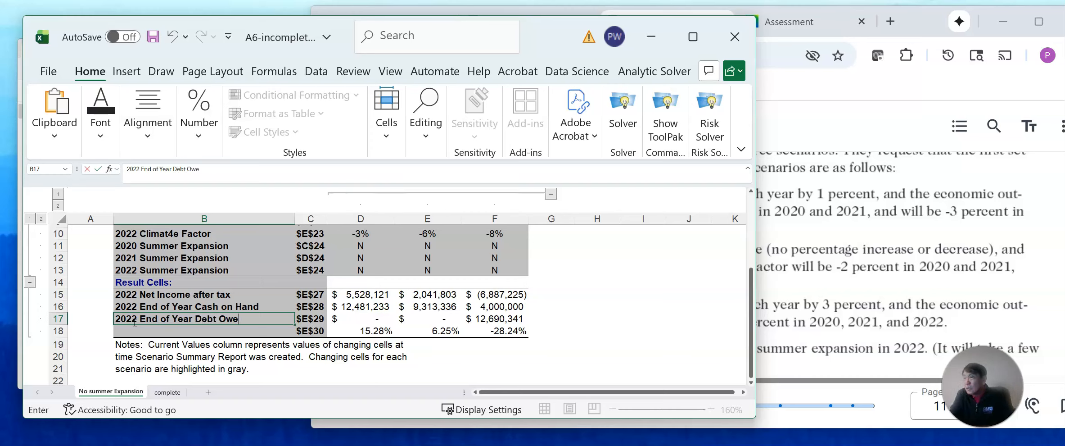
# Label the last result cell, $E$30, in B18 as "2022 Profit Margin".
pyautogui.click(173, 331)
pyautogui.write('2022 Profit Mar')
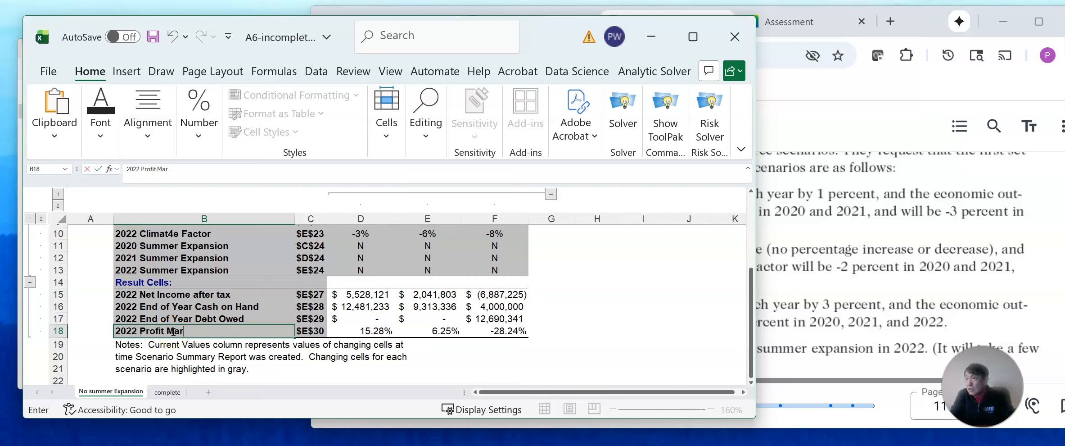
pyautogui.write('gin')
pyautogui.click(428, 356)
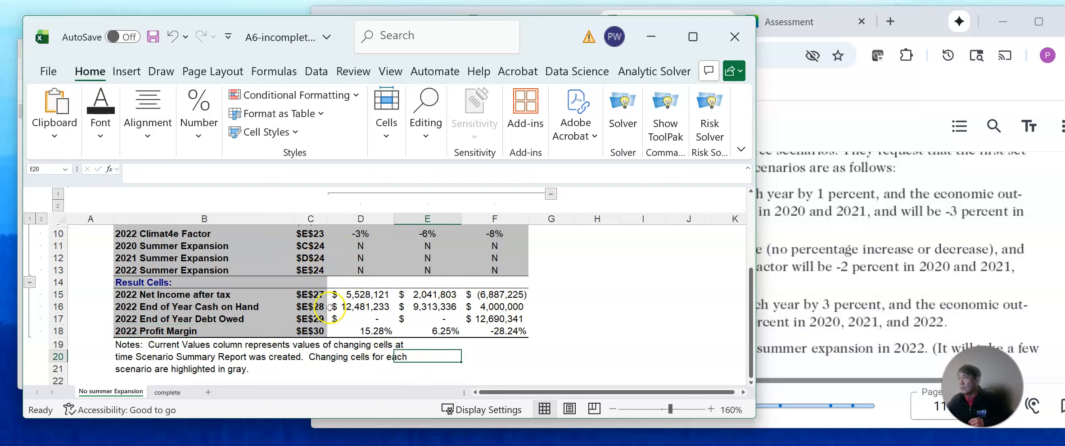
pyautogui.scroll(2, 523, 318)
pyautogui.scroll(-3, 540, 306)
pyautogui.scroll(1, 551, 301)
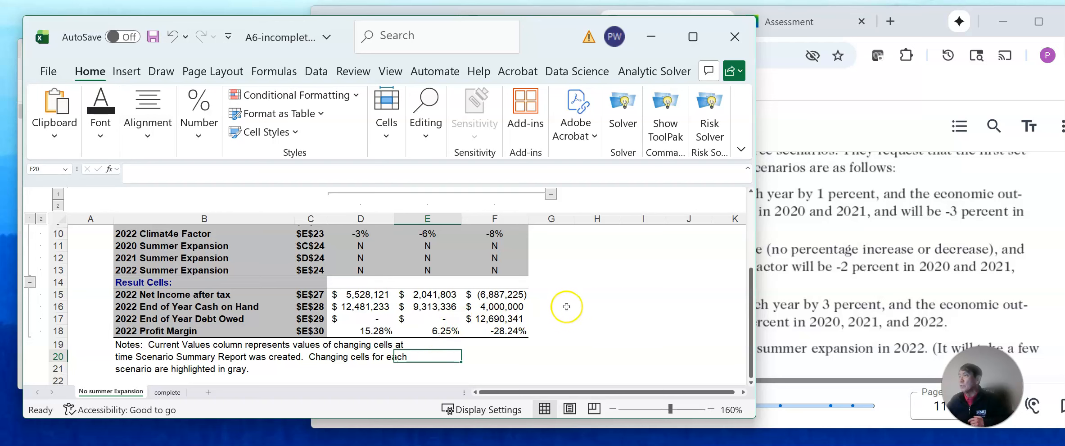
# On the complete sheet, edit the "Optimistric" scenario in Scenario Manager so the 2022 summer operations cell $E$24 is Y.
pyautogui.click(167, 392)
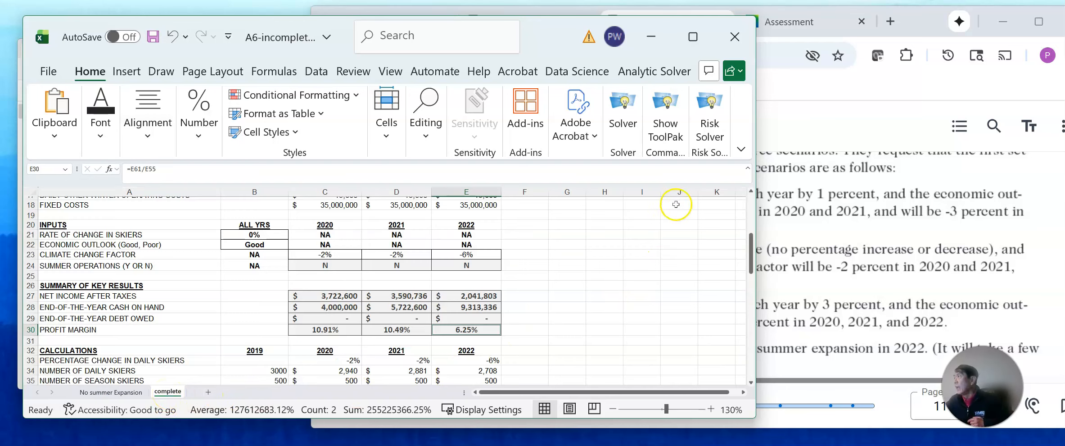
pyautogui.moveTo(750, 256); pyautogui.dragTo(750, 214)
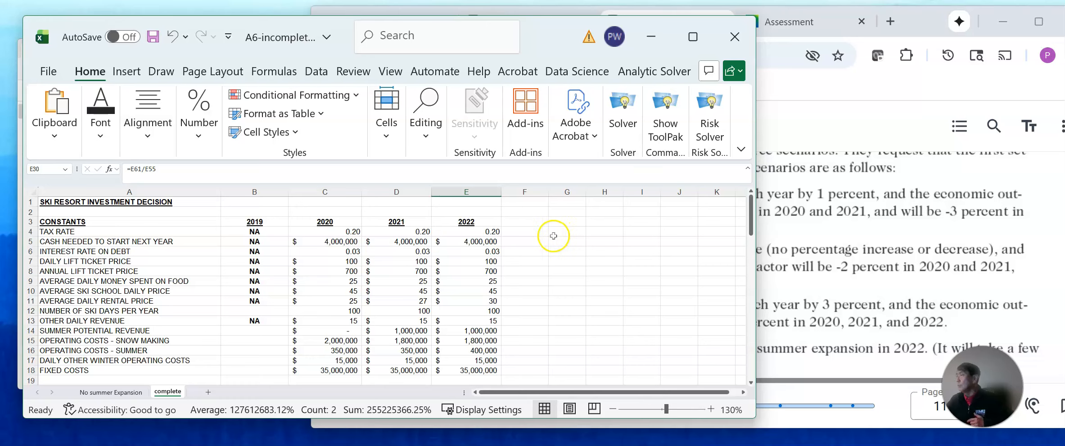
pyautogui.click(319, 71)
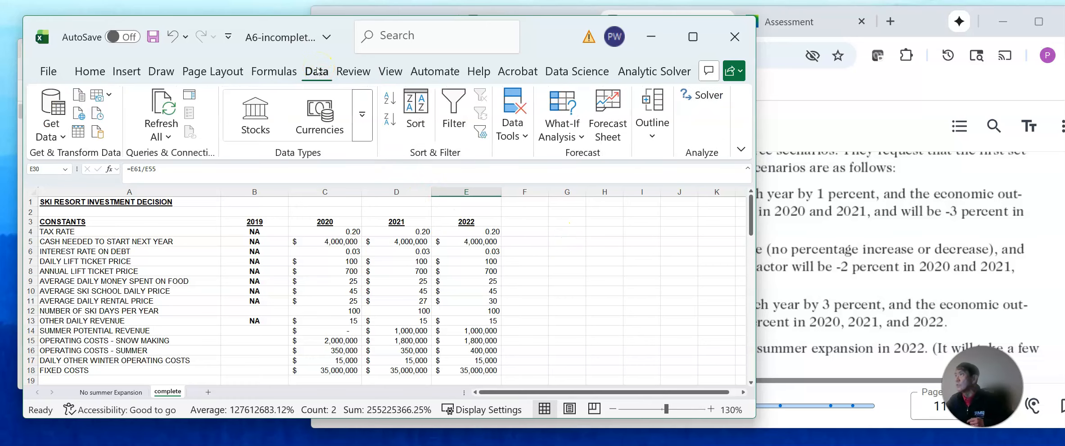
pyautogui.click(582, 138)
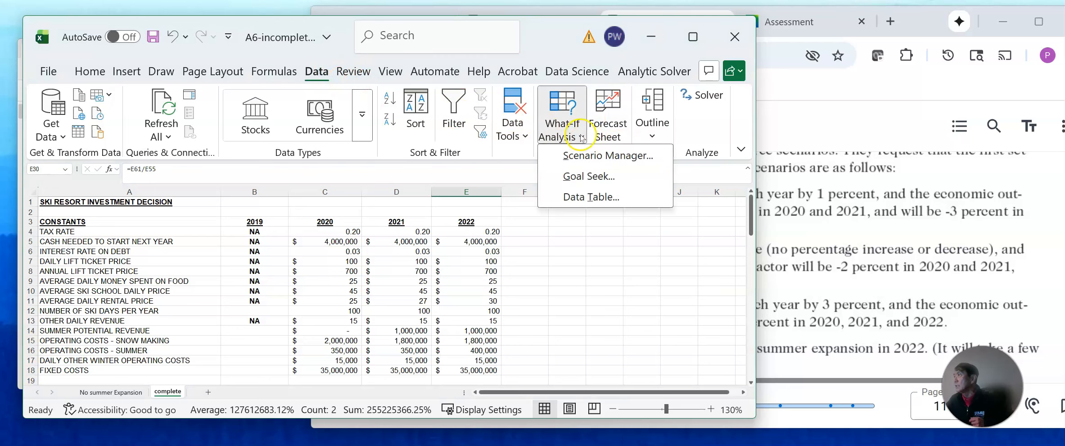
pyautogui.click(589, 161)
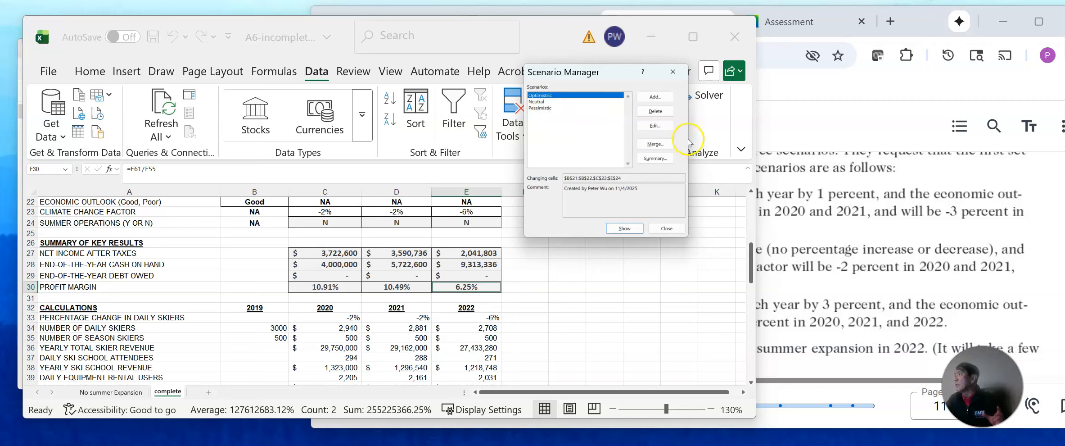
pyautogui.click(657, 126)
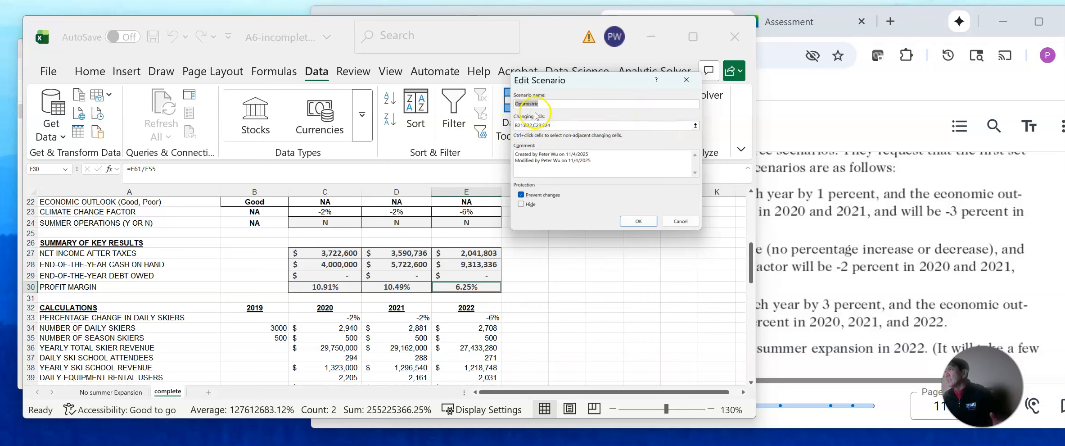
pyautogui.click(639, 221)
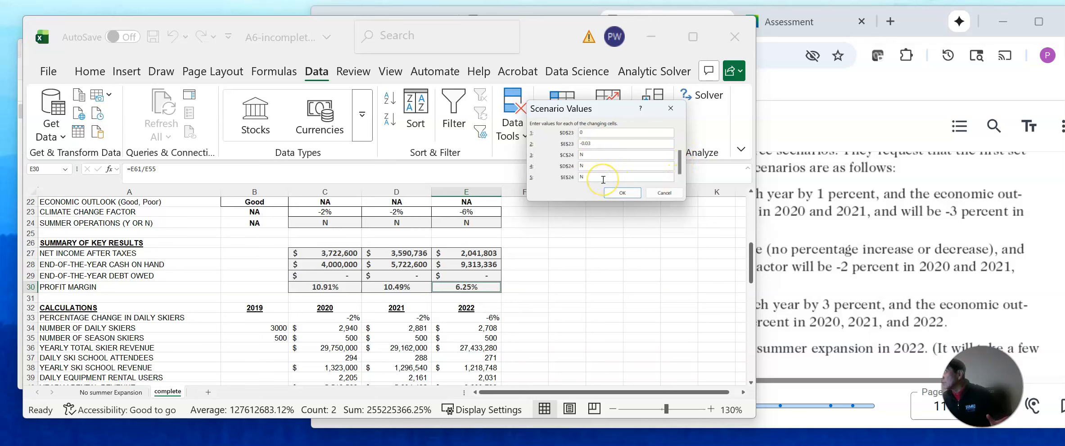
pyautogui.press('BackSpace')
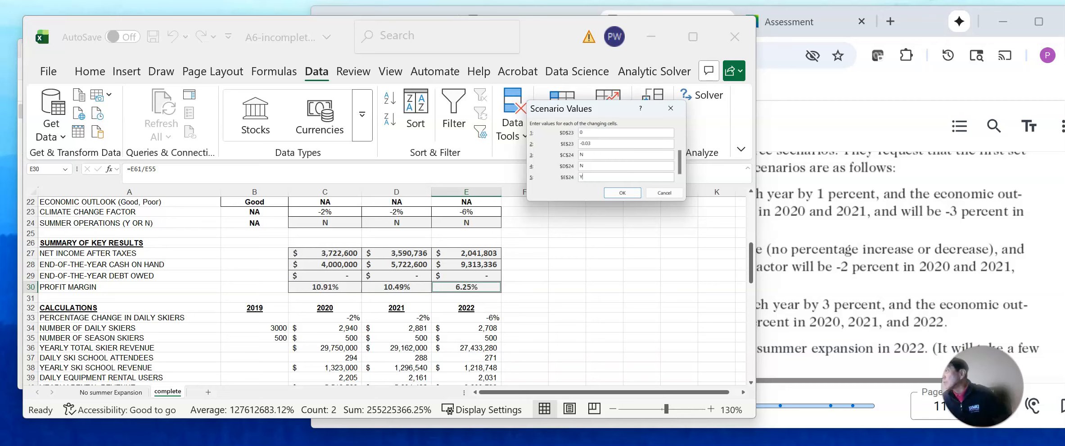
pyautogui.click(622, 192)
# Edit the Neutral scenario so its 2022 summer operations value in $E$24 is Y.
pyautogui.click(541, 101)
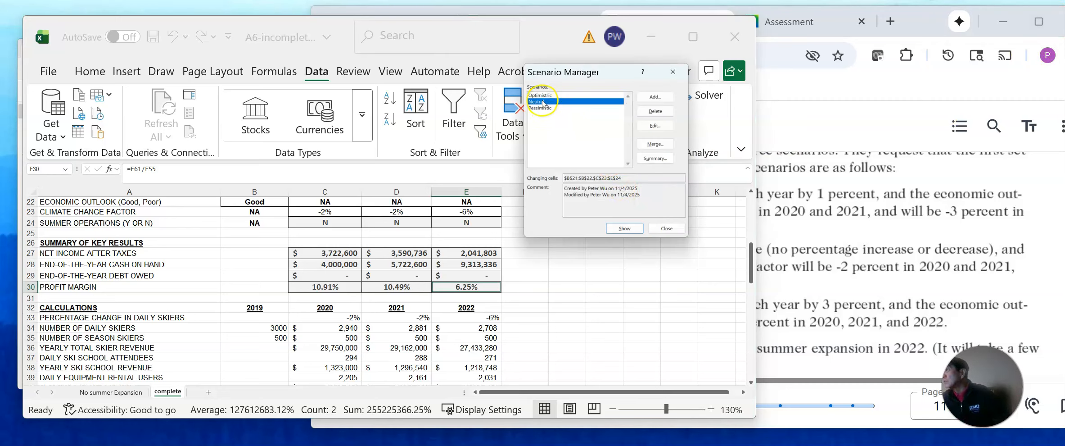
pyautogui.click(665, 128)
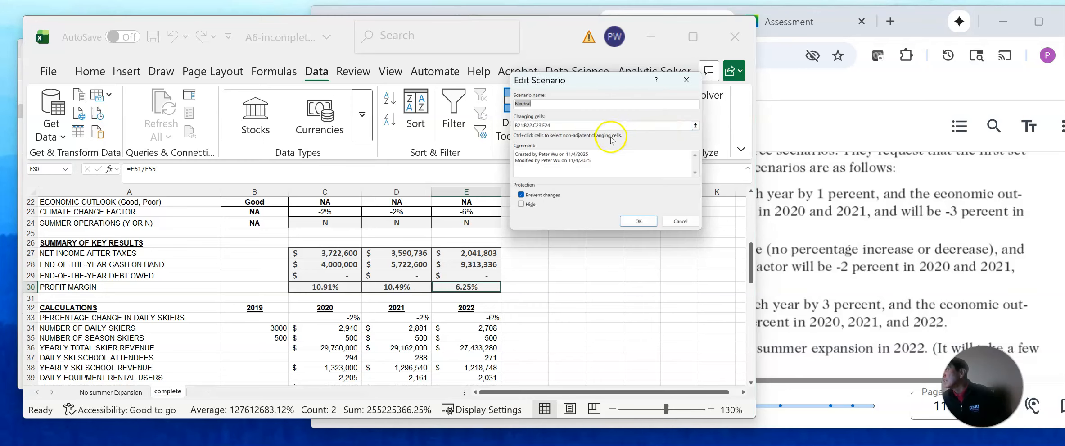
pyautogui.click(639, 221)
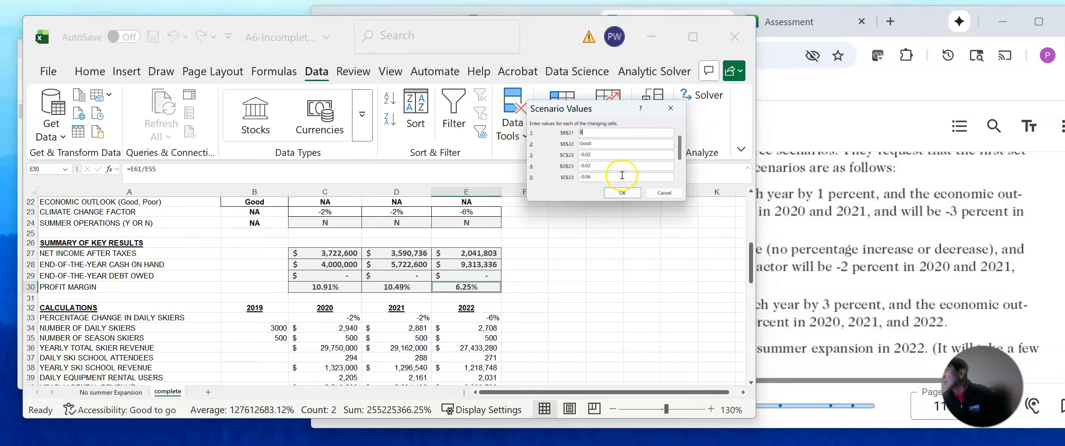
pyautogui.scroll(-1, 679, 158)
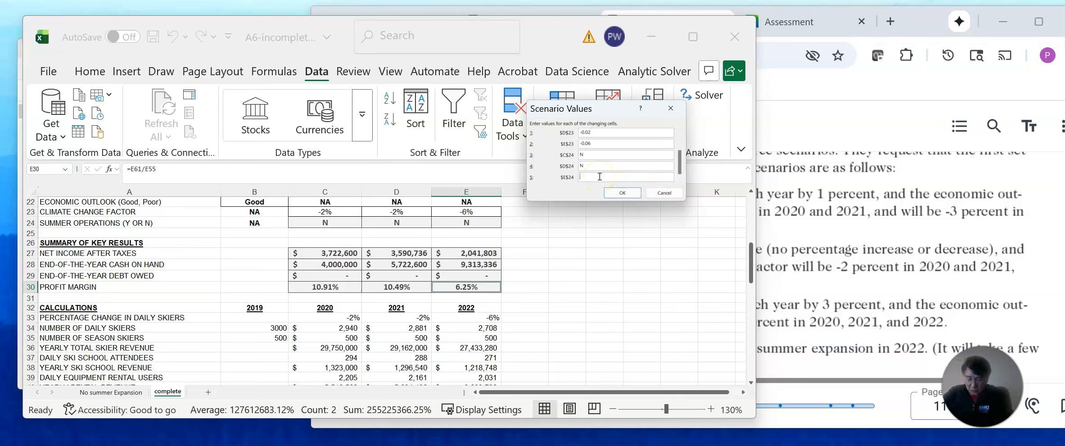
pyautogui.click(616, 190)
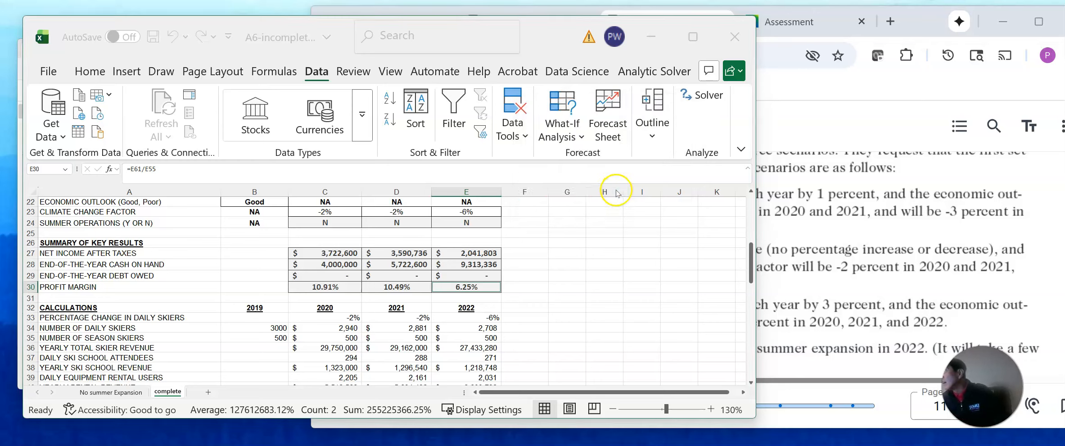
# Edit the Pessimistic scenario so its 2022 summer operations value in $E$24 is Y.
pyautogui.click(544, 108)
pyautogui.click(658, 129)
pyautogui.click(648, 223)
pyautogui.moveTo(681, 158); pyautogui.dragTo(668, 178)
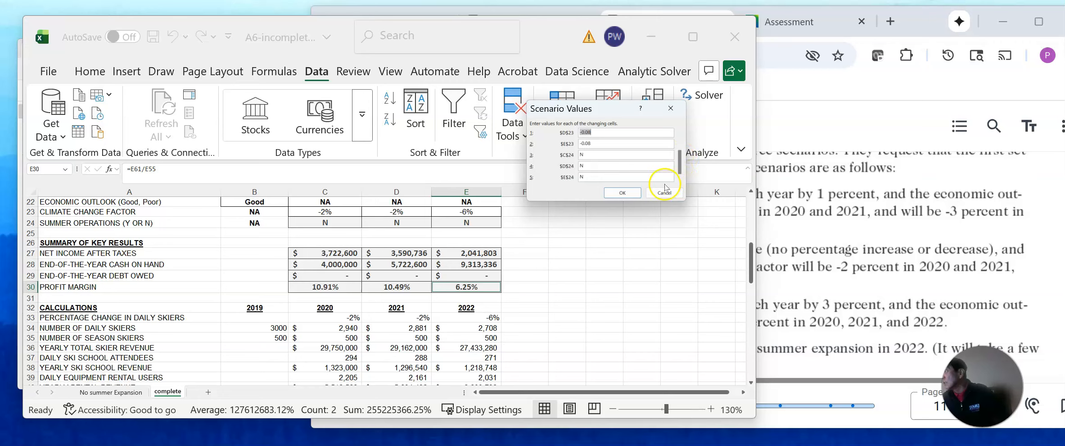
pyautogui.click(602, 177)
pyautogui.write('Y')
pyautogui.click(616, 192)
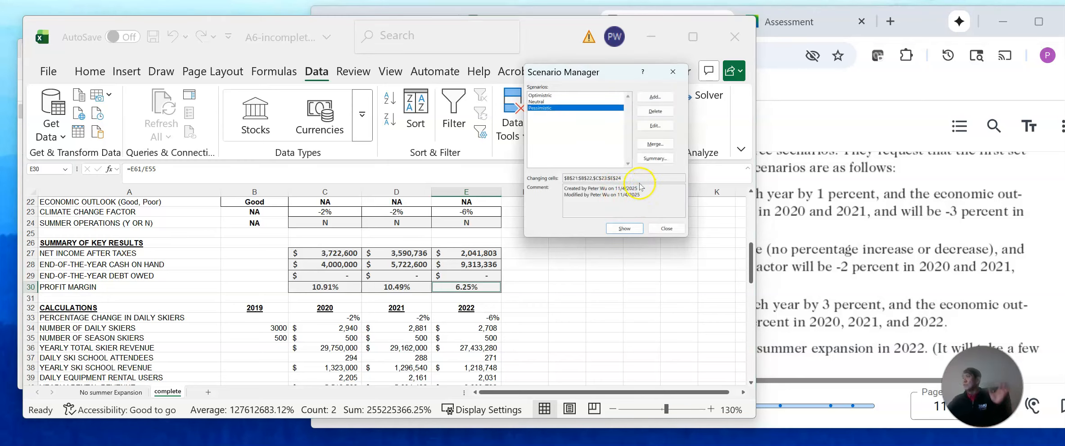
# Show the "Optimistric" scenario and then the Pessimistic scenario on the complete sheet.
pyautogui.click(543, 96)
pyautogui.click(624, 228)
pyautogui.click(546, 108)
pyautogui.click(625, 226)
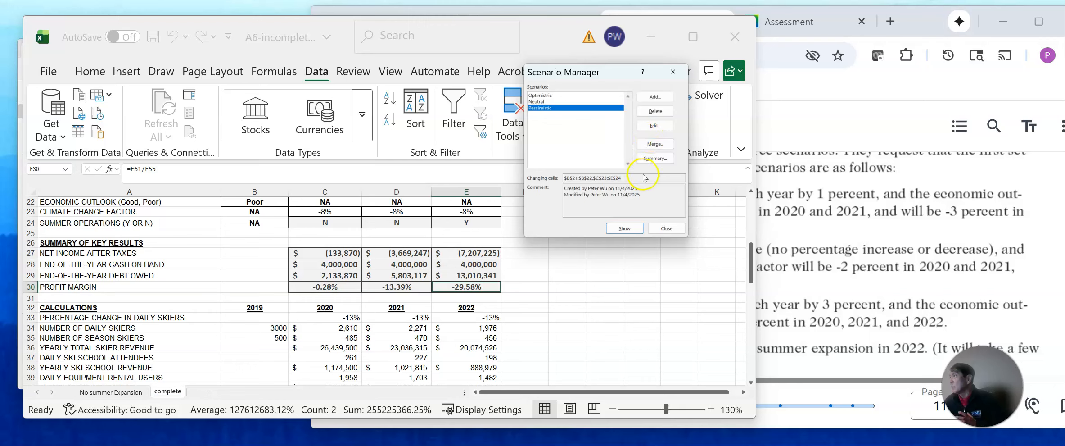
# Create a scenario summary report for result cells E27:E30 and rename its sheet "with Summer Expansion".
pyautogui.click(661, 162)
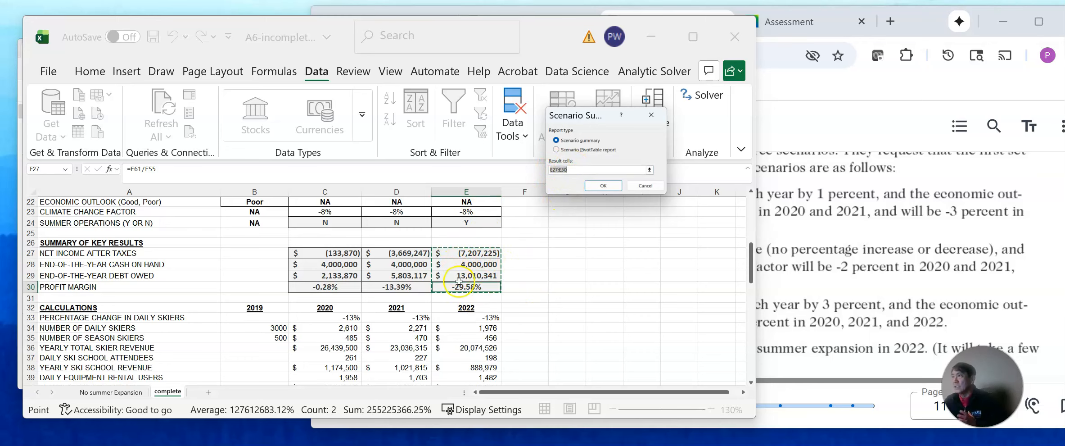
pyautogui.click(604, 187)
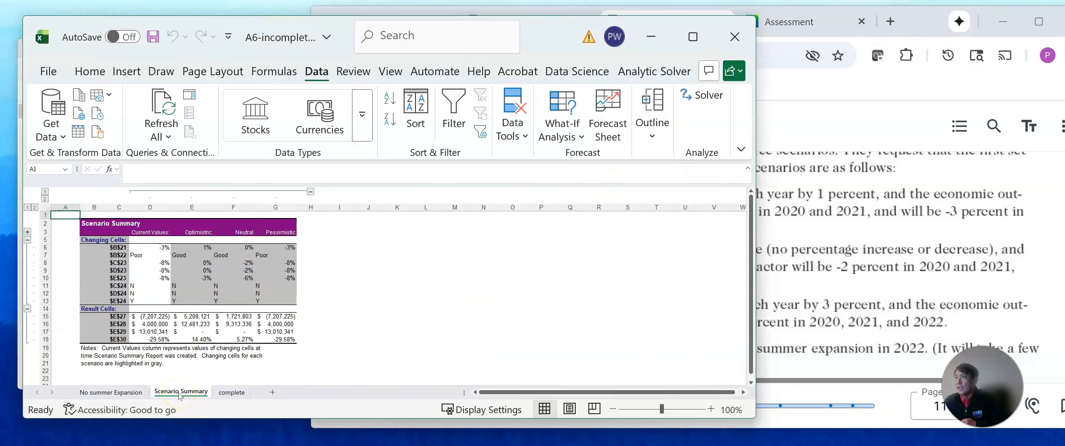
pyautogui.doubleClick(180, 391)
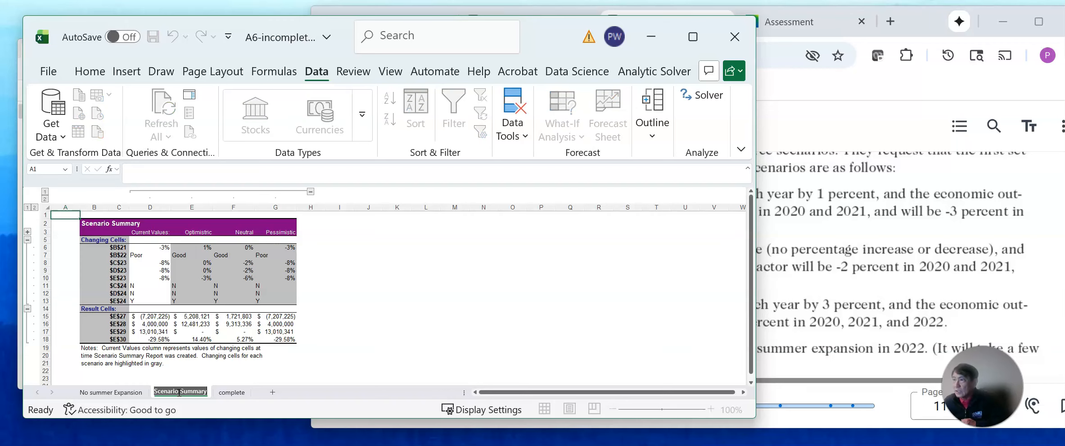
pyautogui.write('w')
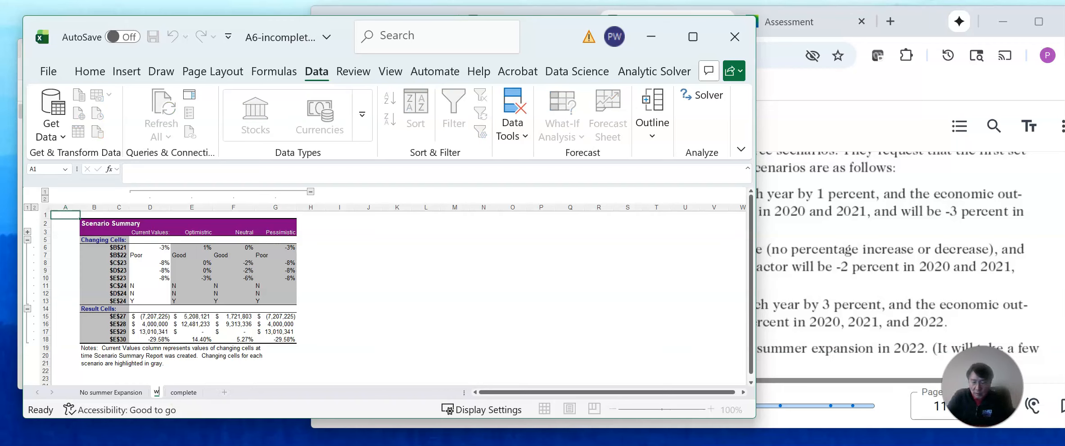
pyautogui.write('ith Summer Expansion')
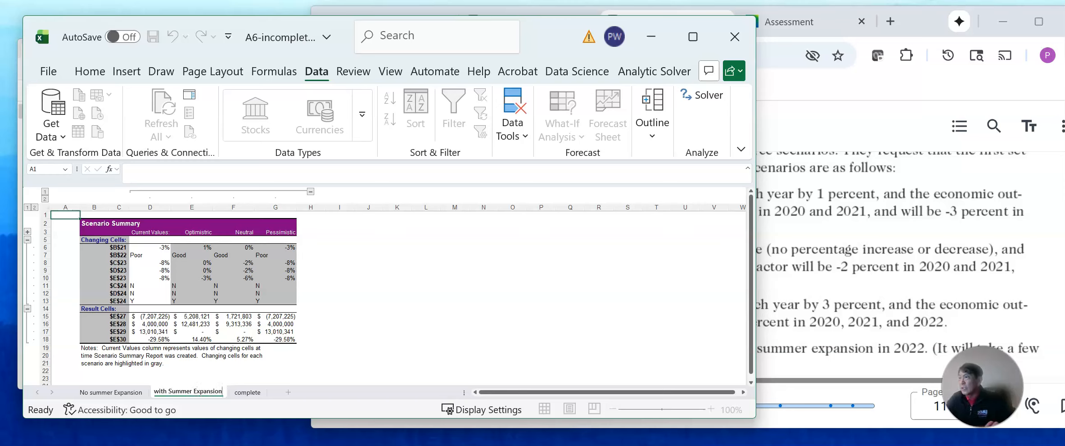
pyautogui.click(830, 385)
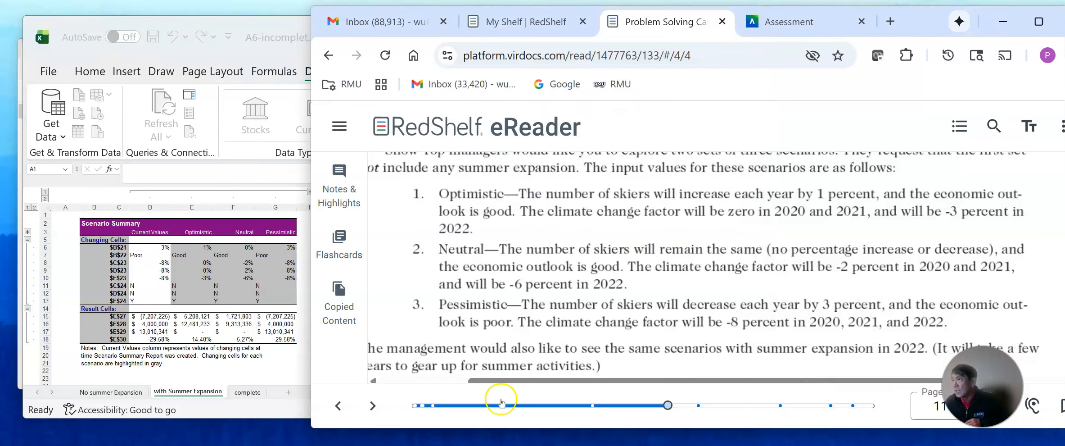
pyautogui.click(302, 362)
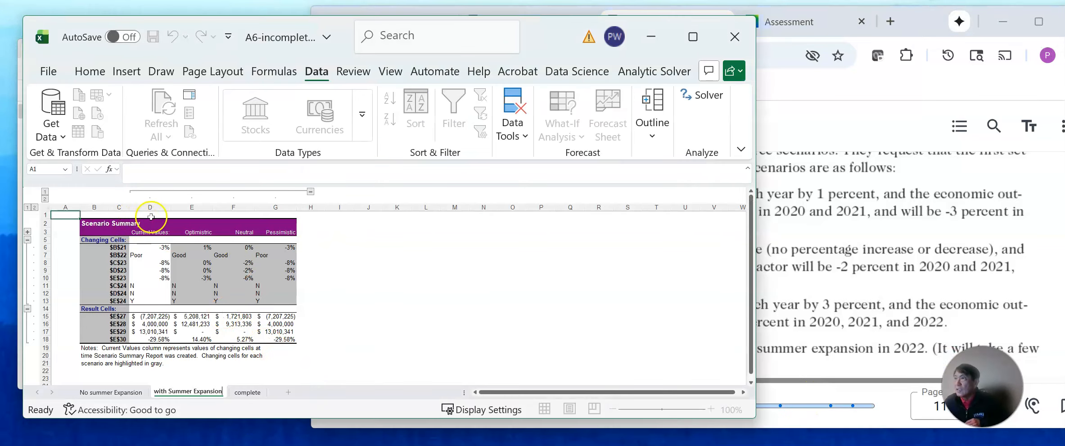
# Delete the Current Values column D from the new scenario summary.
pyautogui.click(153, 207)
pyautogui.rightClick(153, 205)
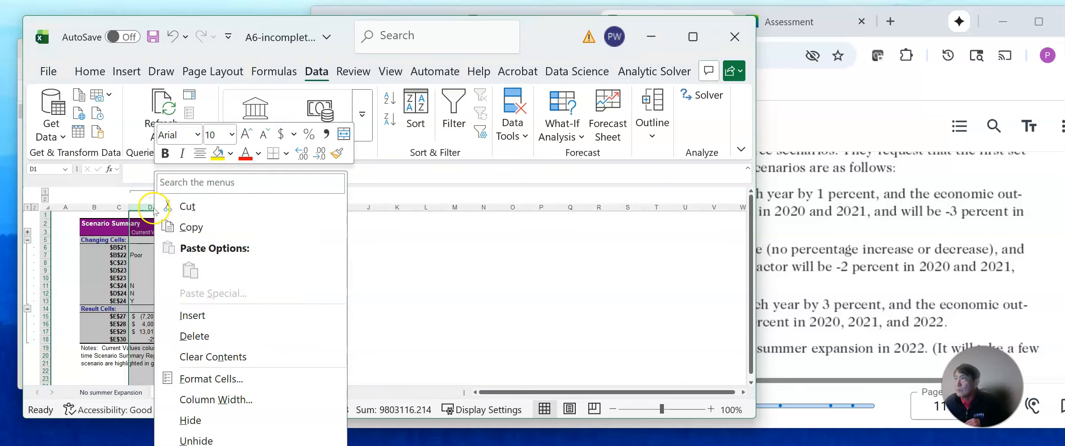
pyautogui.click(211, 333)
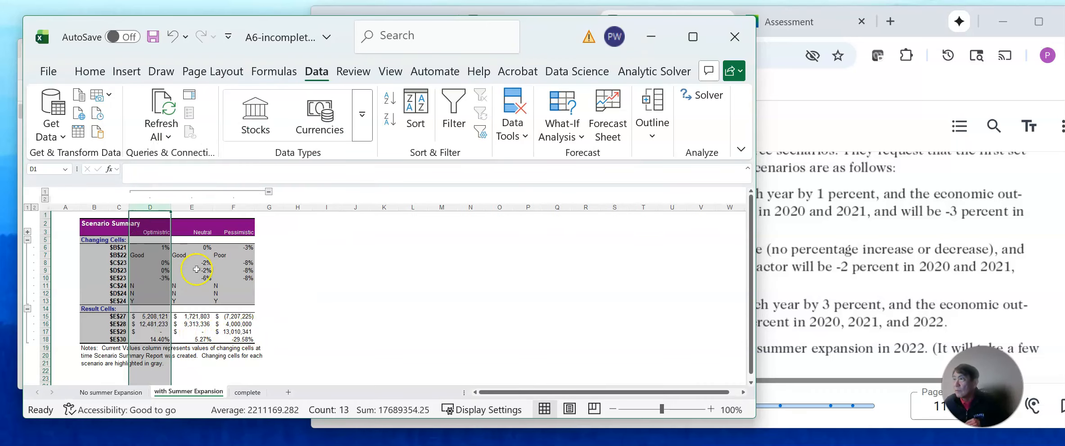
# Center the changing-cell values in D6:F13 of the summary horizontally.
pyautogui.click(191, 261)
pyautogui.moveTo(153, 247); pyautogui.dragTo(235, 295)
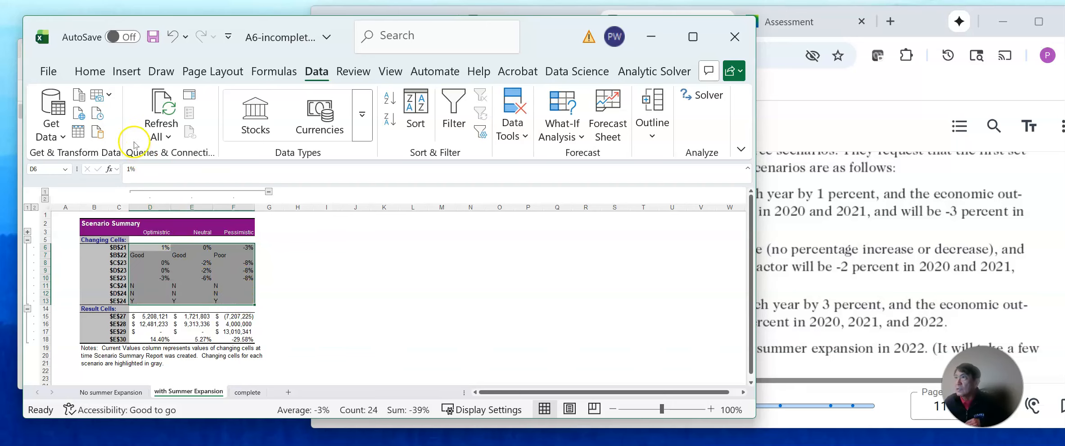
pyautogui.click(90, 71)
pyautogui.click(141, 117)
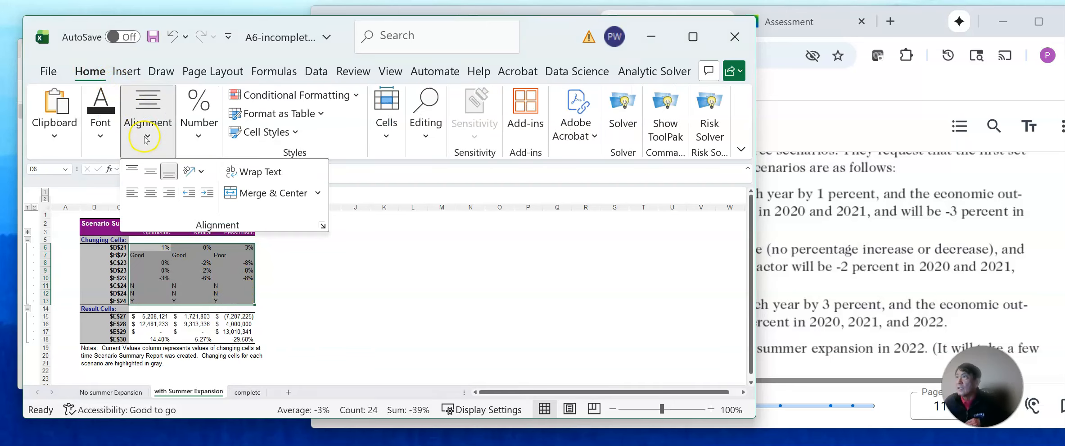
pyautogui.click(151, 192)
pyautogui.click(313, 308)
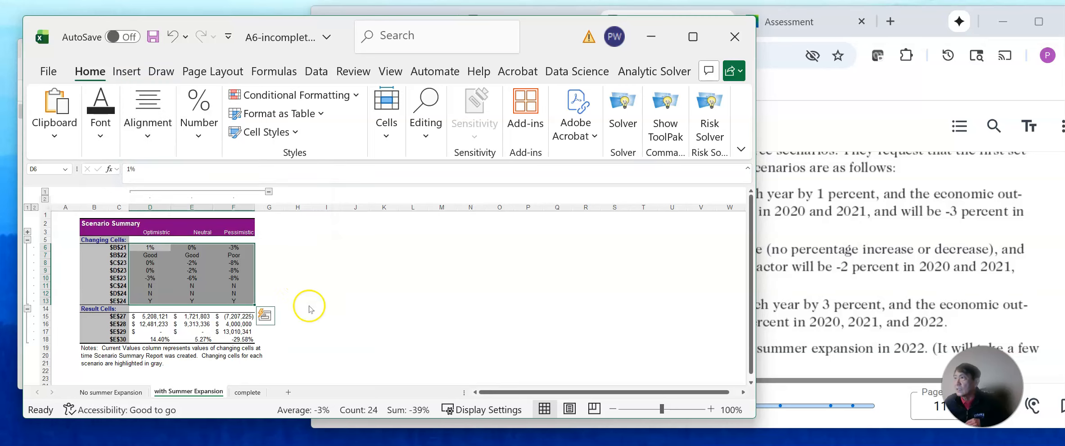
# Widen column B of the with Summer Expansion sheet to make room for descriptive labels.
pyautogui.click(709, 409)
pyautogui.click(709, 408)
pyautogui.click(710, 409)
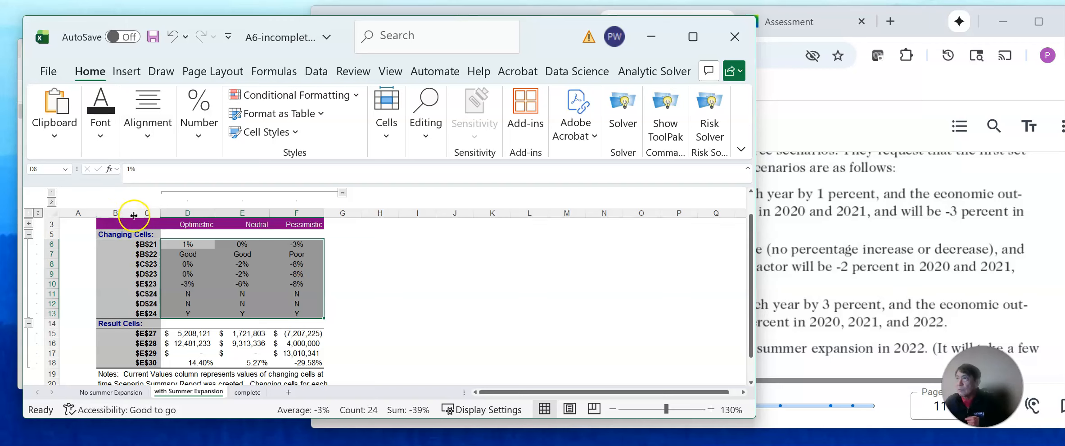
pyautogui.moveTo(138, 213); pyautogui.dragTo(261, 213)
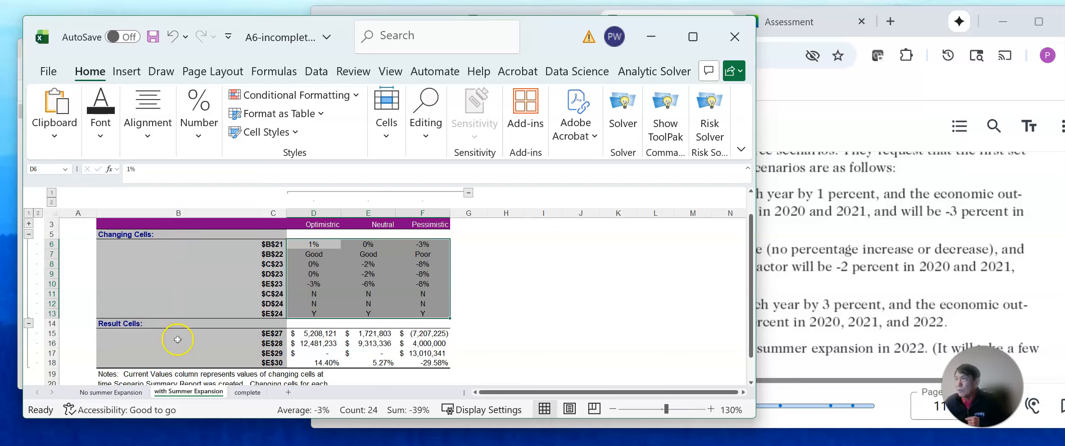
# Copy the descriptive labels in B5:B18 of the No summer Expansion sheet into B5:B18 of the with Summer Expansion sheet.
pyautogui.click(117, 395)
pyautogui.scroll(3, 207, 295)
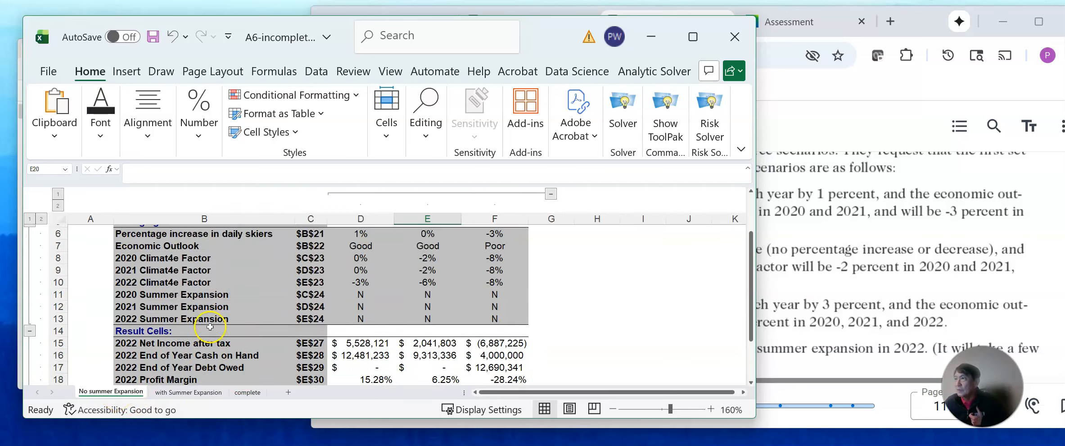
pyautogui.moveTo(178, 246); pyautogui.dragTo(179, 364)
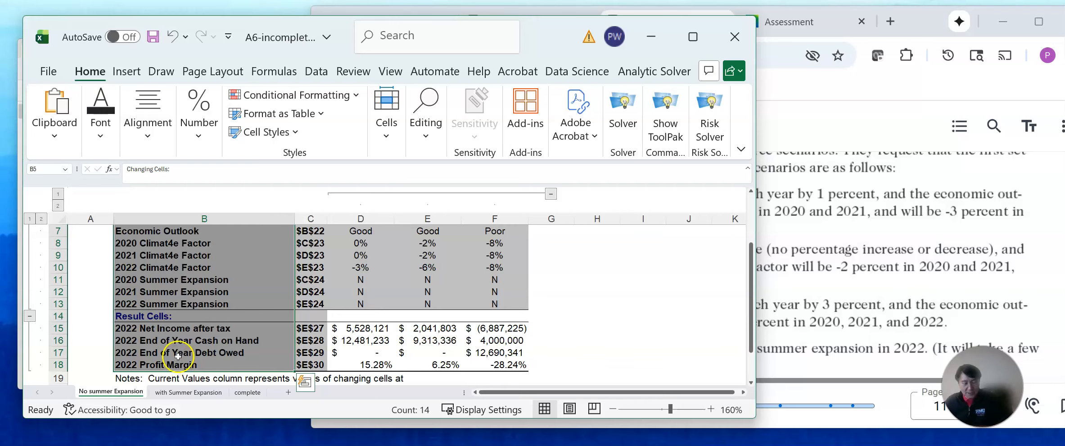
pyautogui.hotkey('ctrl', 'c')
pyautogui.click(189, 392)
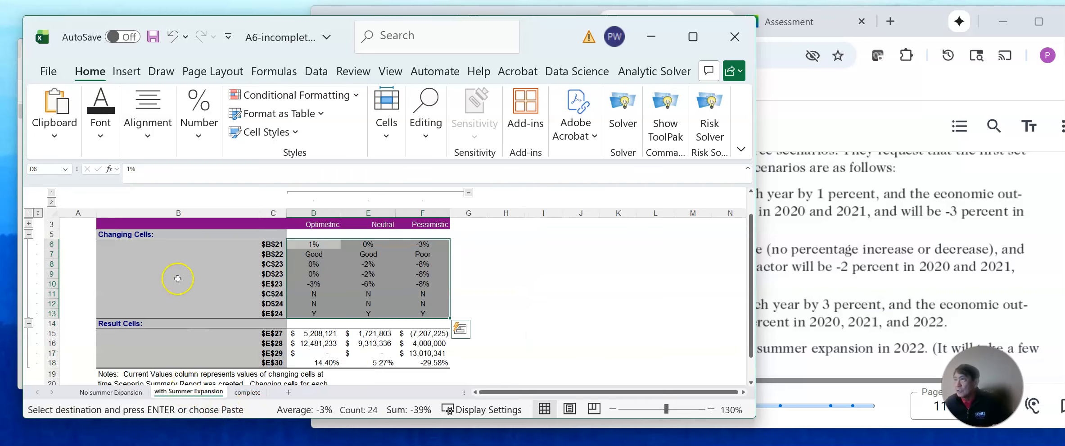
pyautogui.moveTo(160, 232); pyautogui.dragTo(158, 358)
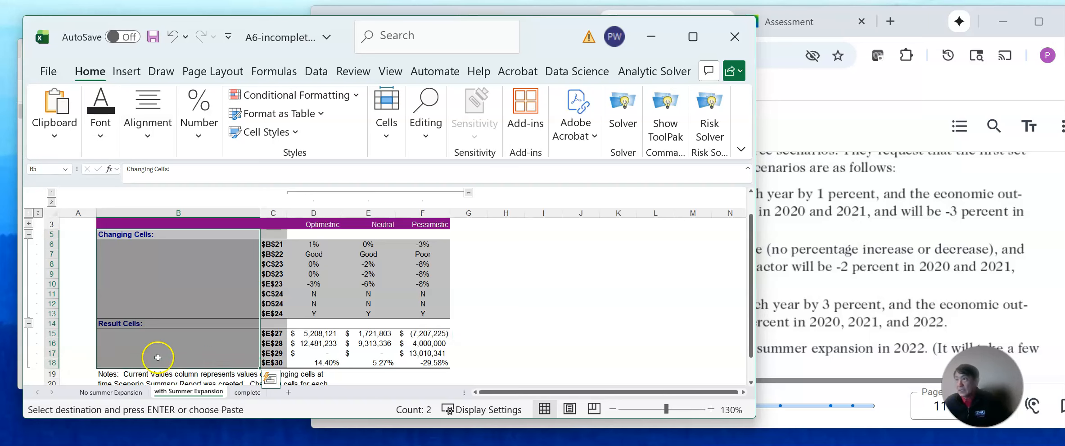
pyautogui.hotkey('ctrl', 'v')
pyautogui.click(505, 324)
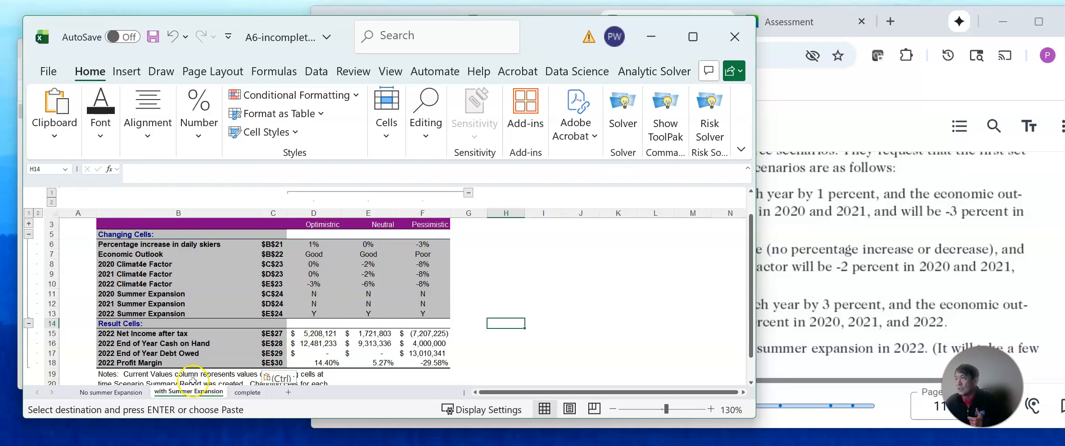
# Review both summary sheets and the inputs on the complete sheet, and save and close the workbook.
pyautogui.click(123, 392)
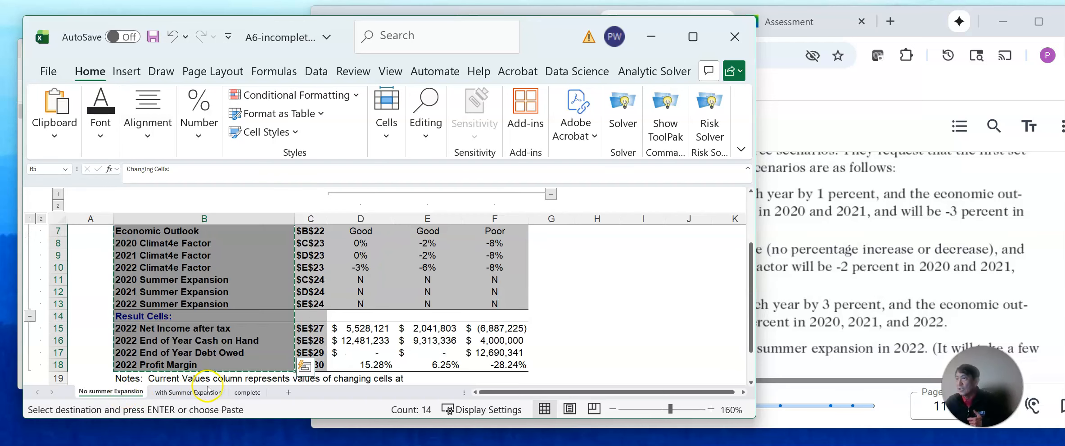
pyautogui.click(208, 390)
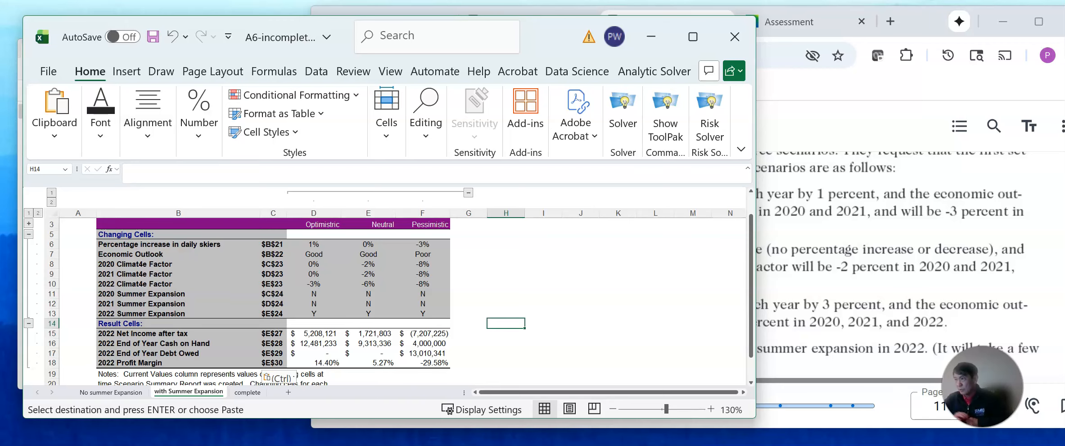
pyautogui.click(247, 392)
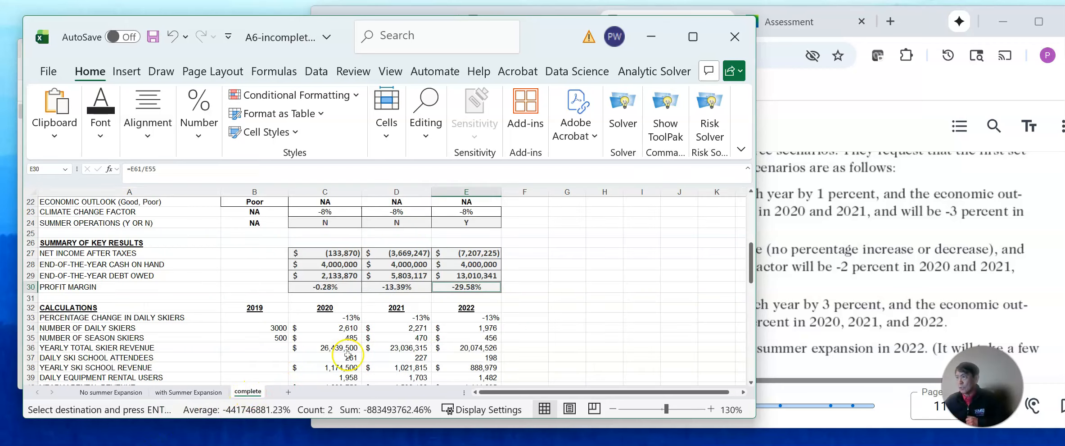
pyautogui.scroll(2, 567, 292)
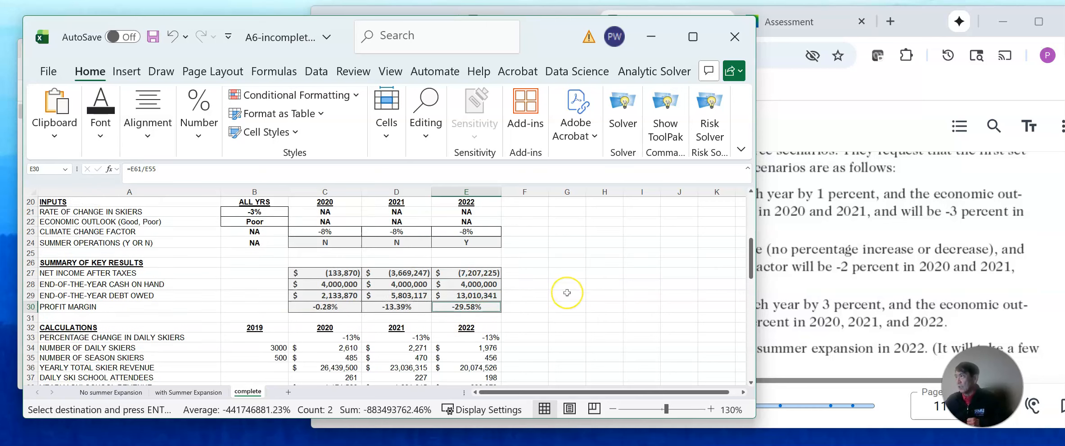
pyautogui.click(57, 74)
pyautogui.click(63, 216)
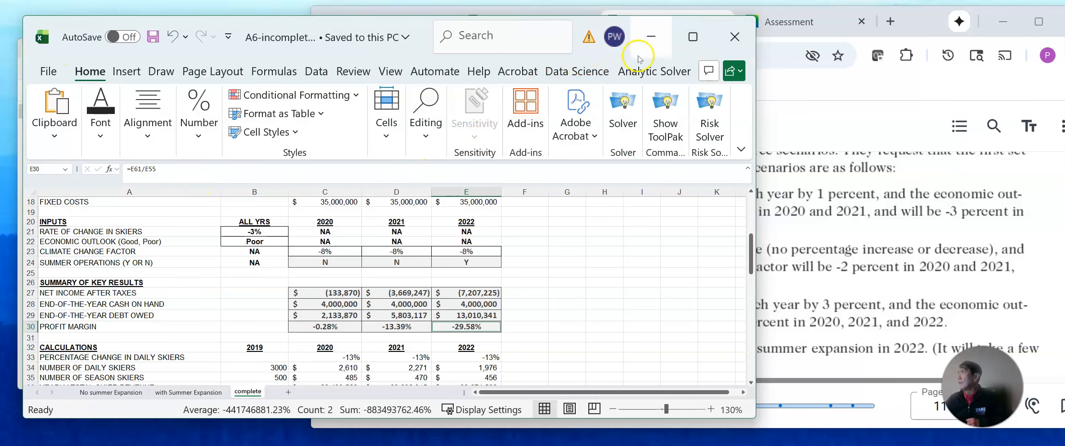
pyautogui.click(735, 40)
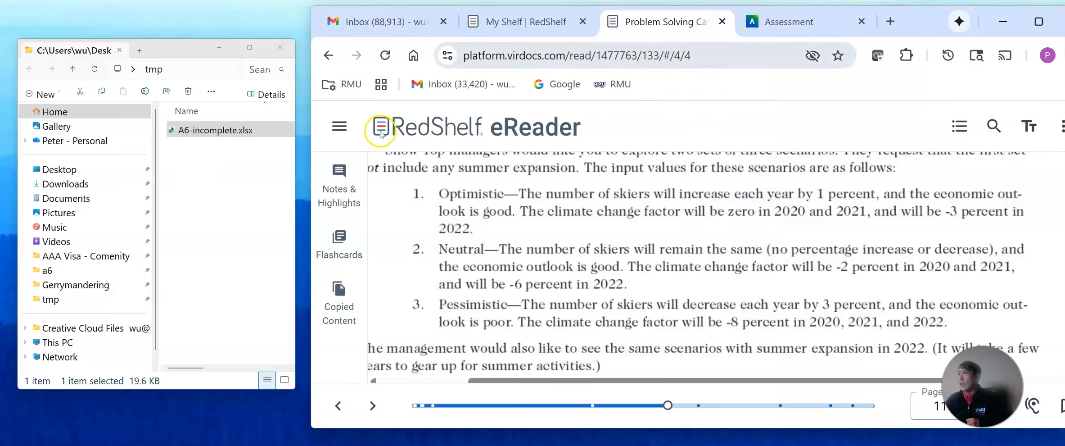
# Rename the file A6-incomplete.xlsx in the tmp folder, replacing "incomplete" with the student's last name.
pyautogui.click(210, 130)
pyautogui.rightClick(210, 133)
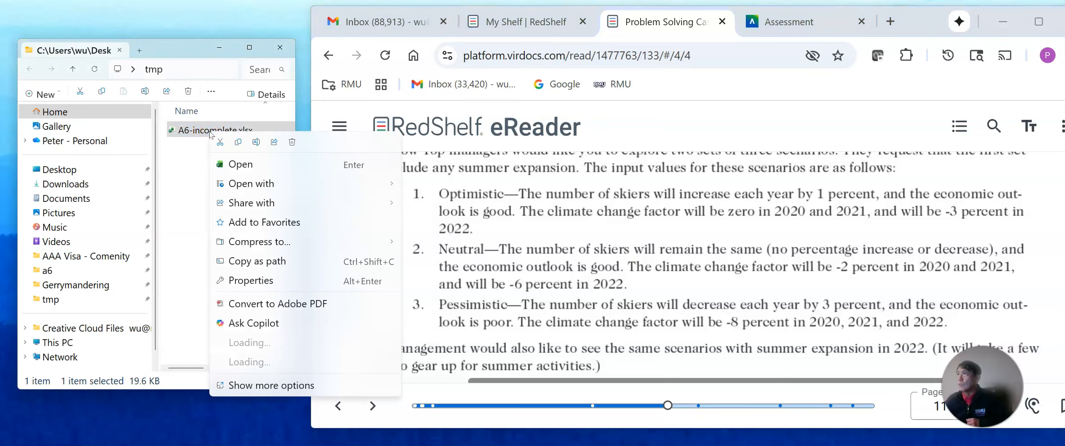
pyautogui.click(256, 143)
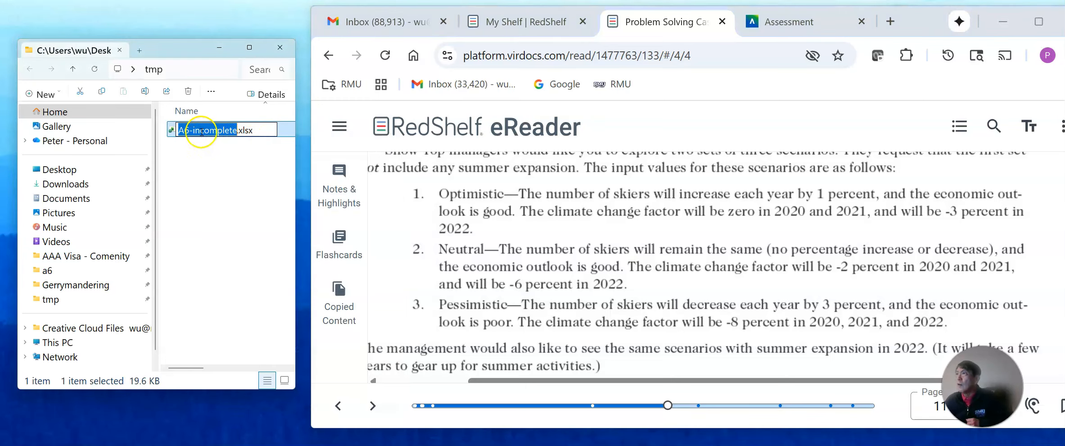
pyautogui.moveTo(194, 130); pyautogui.dragTo(199, 131)
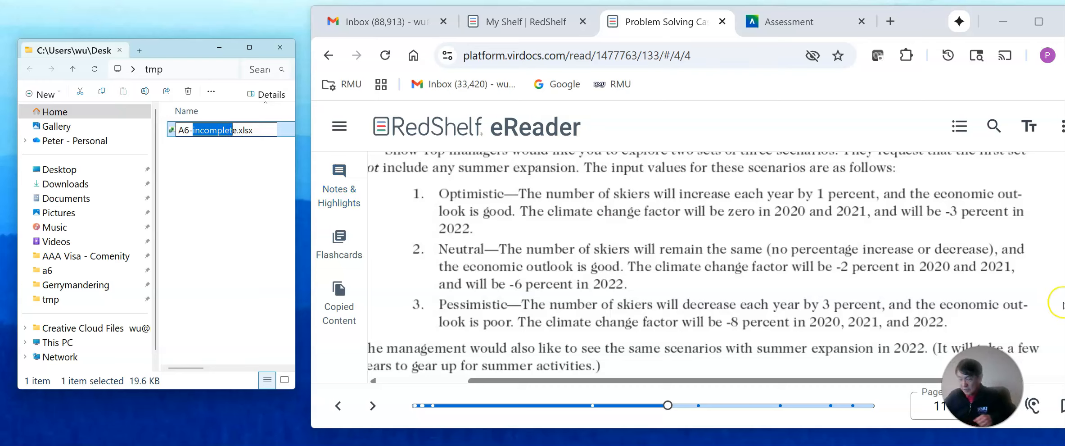
pyautogui.write('Wu')
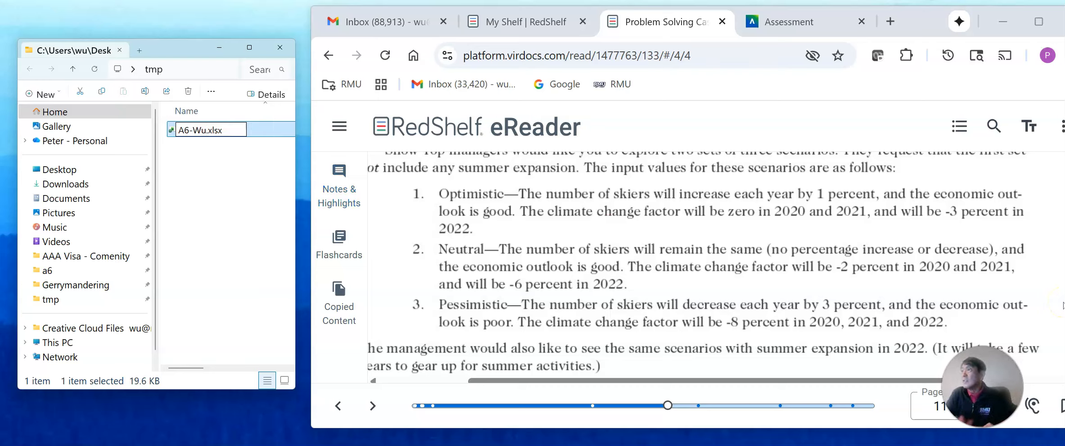
pyautogui.press('Return')
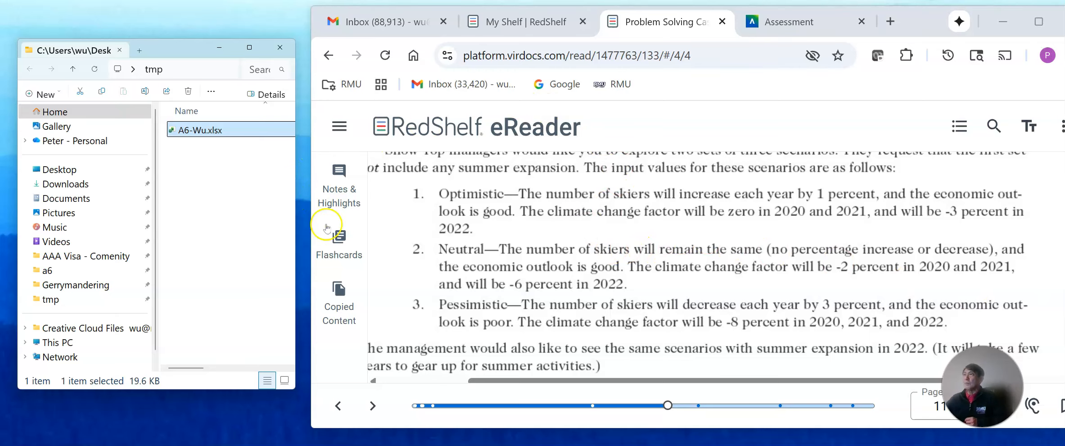